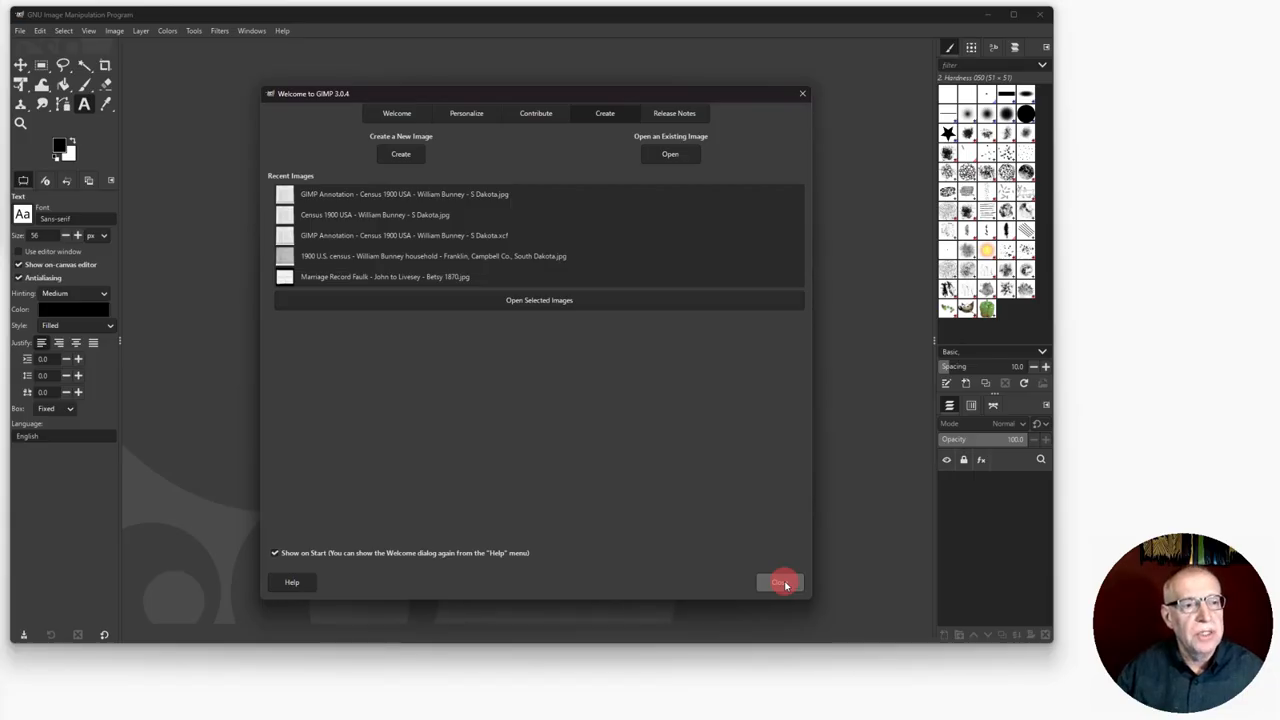
Dismiss the welcome dialog, then resize the census image's canvas to 4000 px high, resizing all layers and filling with white
left_click(781, 583)
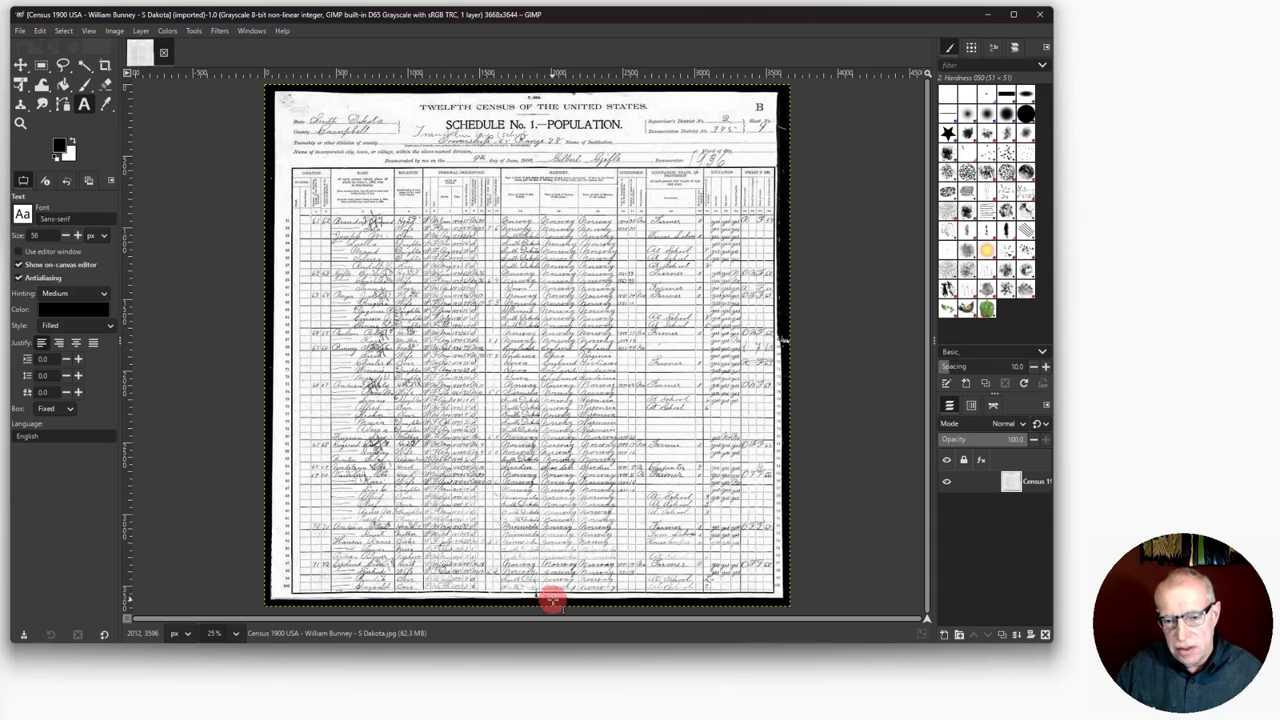
left_click(115, 32)
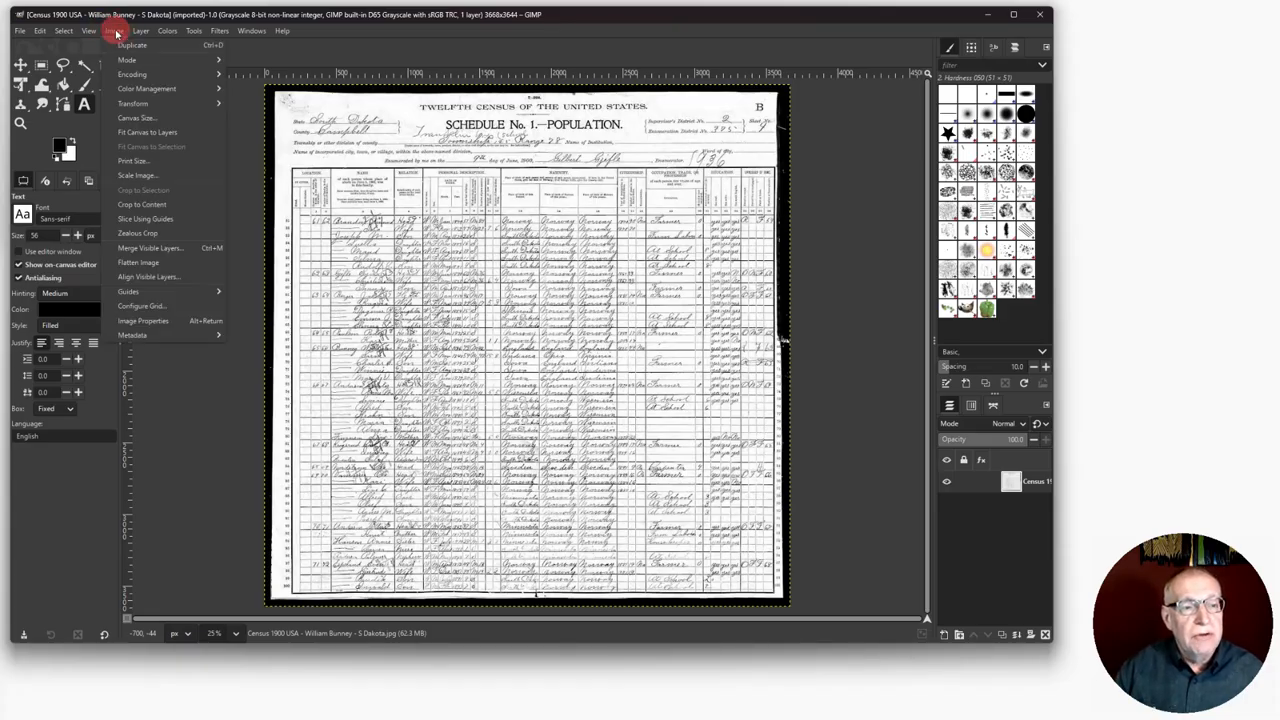
left_click(131, 119)
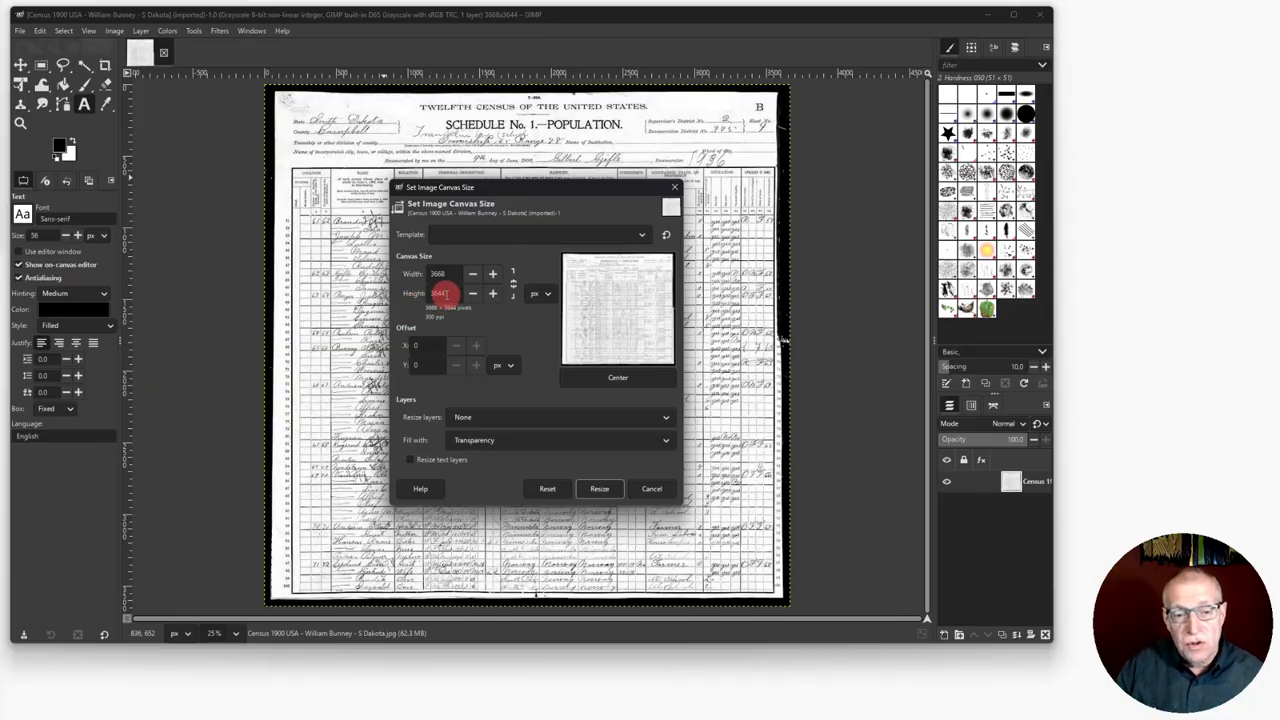
left_click_drag(449, 296, 423, 294)
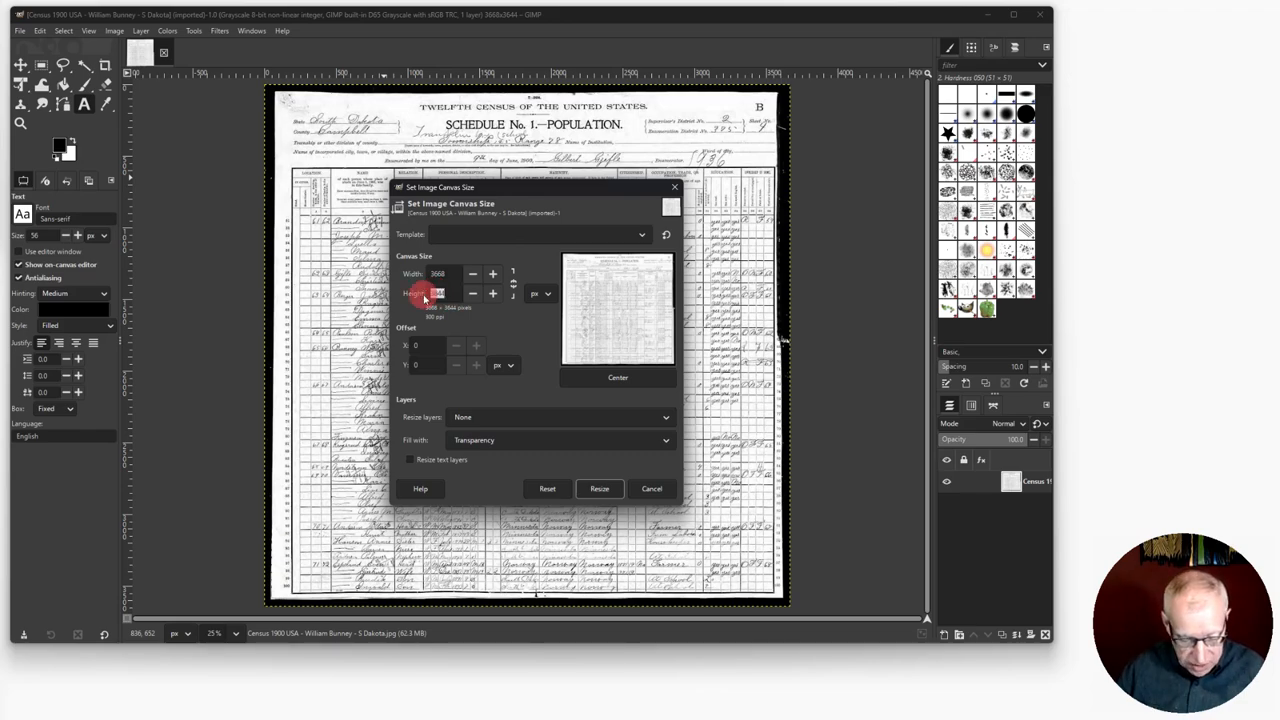
type("4000")
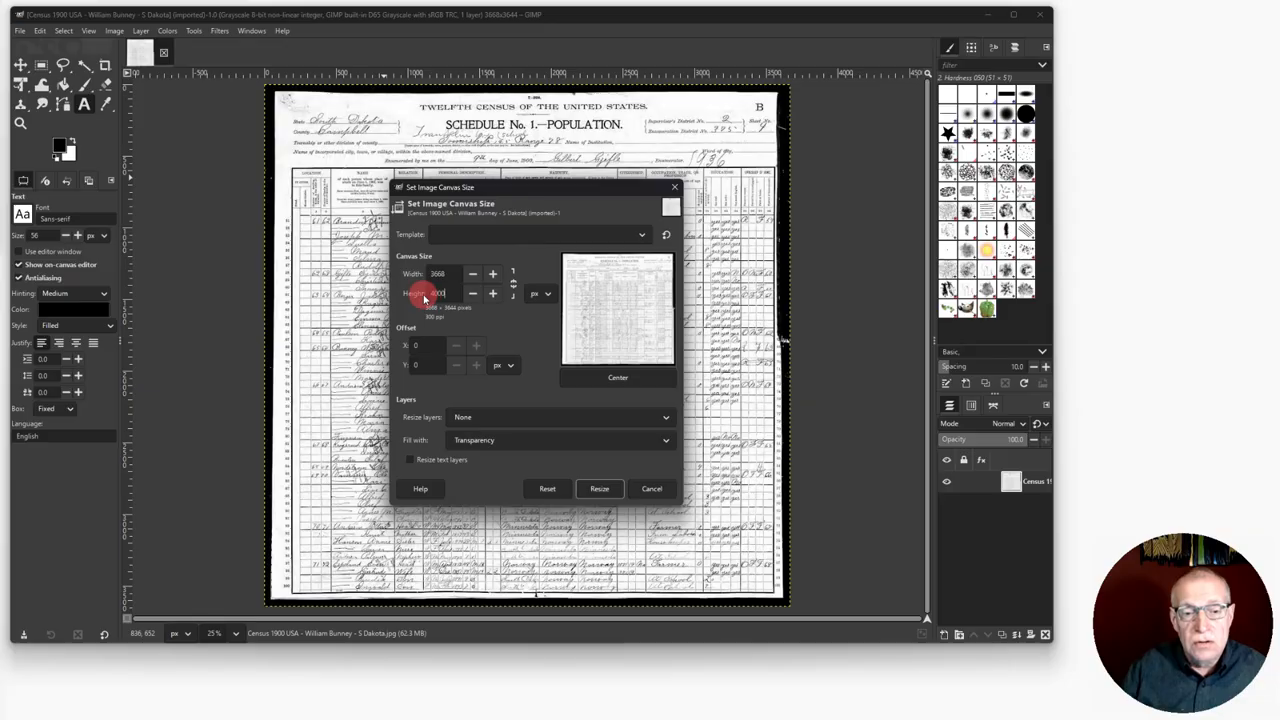
left_click(507, 446)
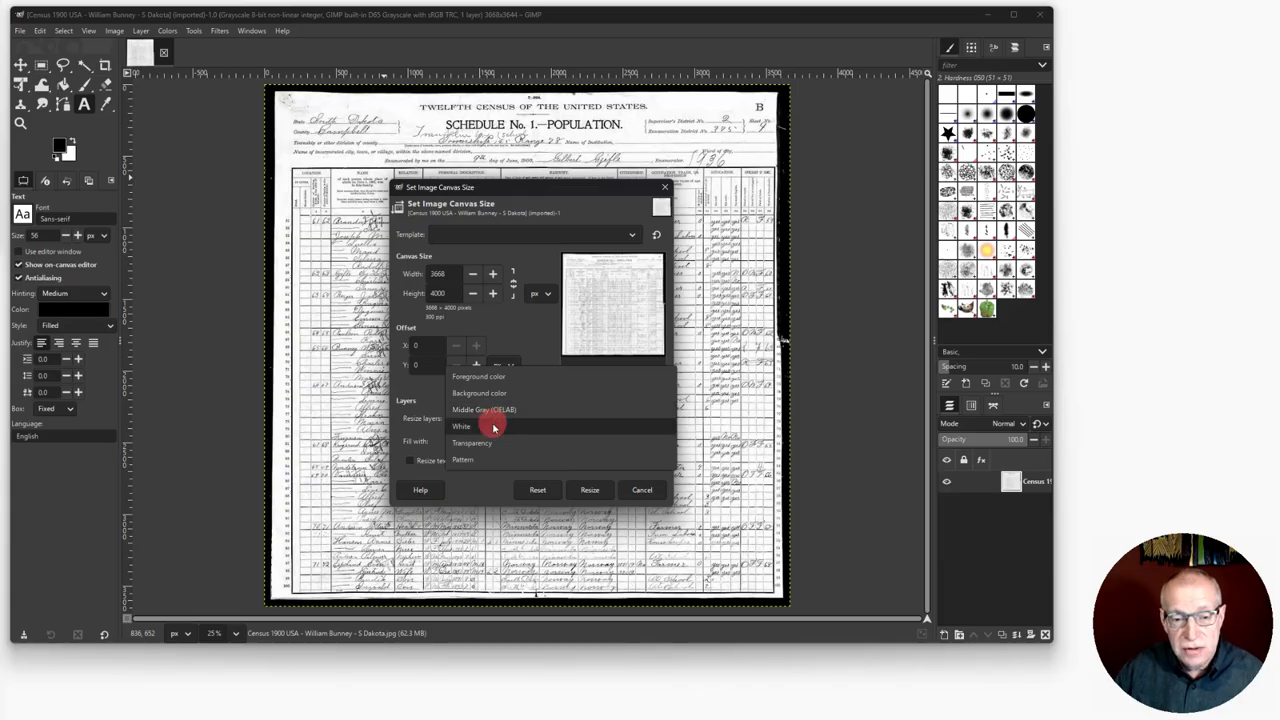
left_click(493, 427)
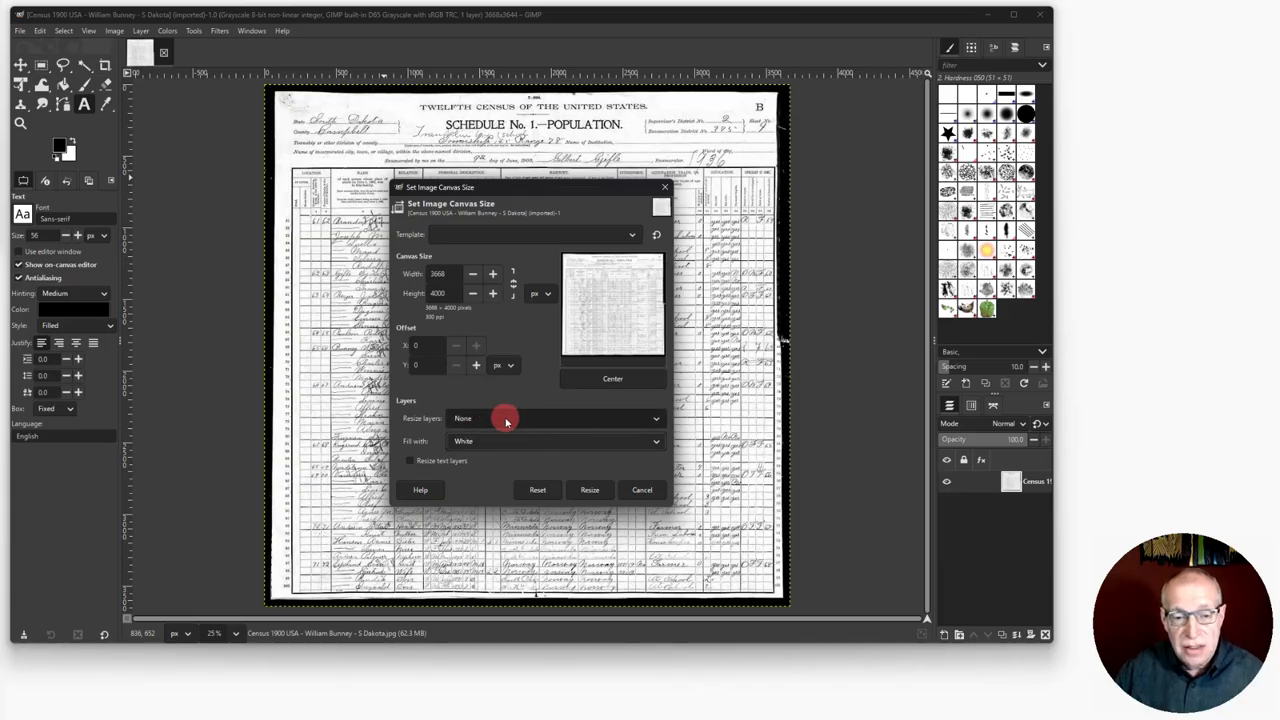
left_click(494, 424)
left_click(491, 436)
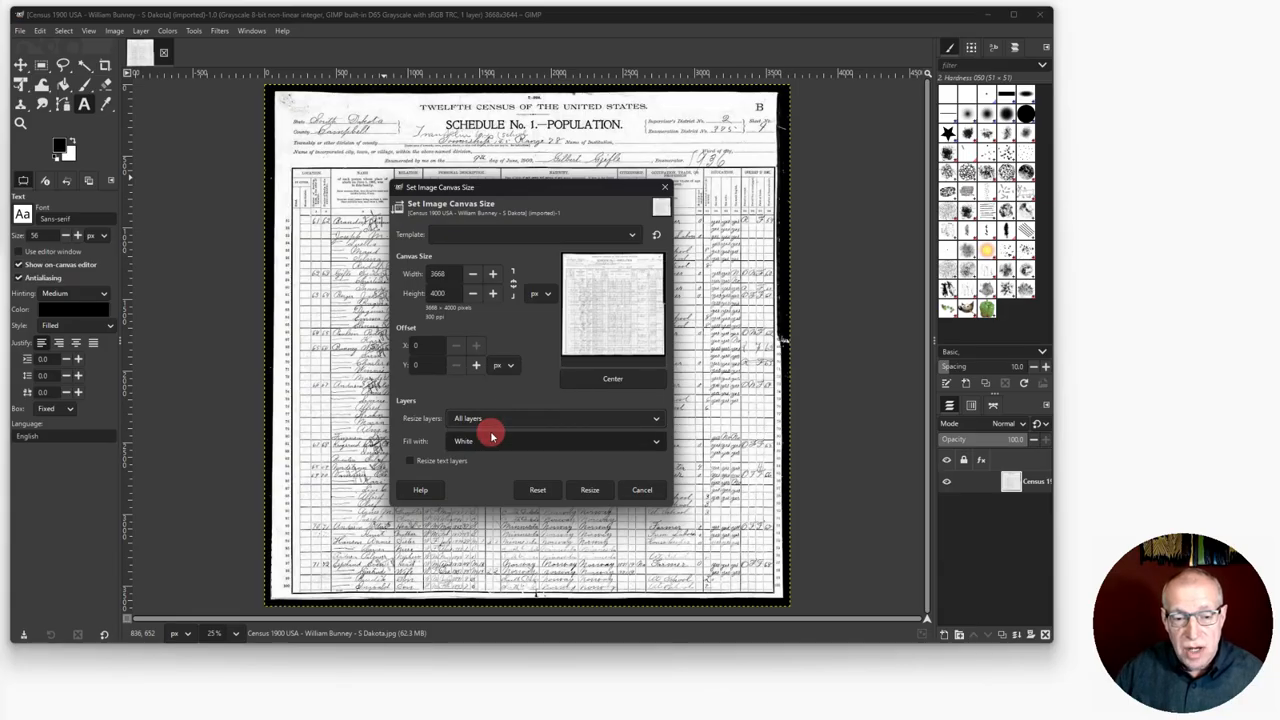
left_click(589, 492)
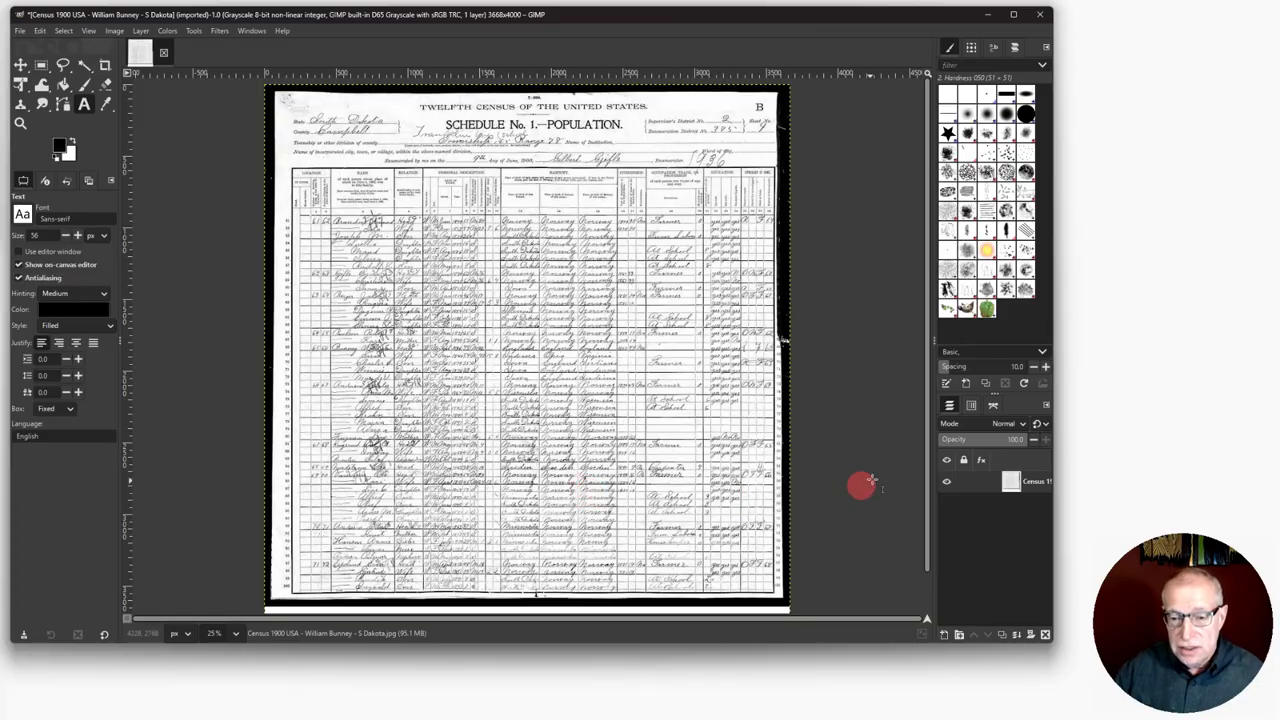
Create a text box spanning the blank white strip below the census page and paste the copied source citation into it
scroll(928, 445, "down", 1)
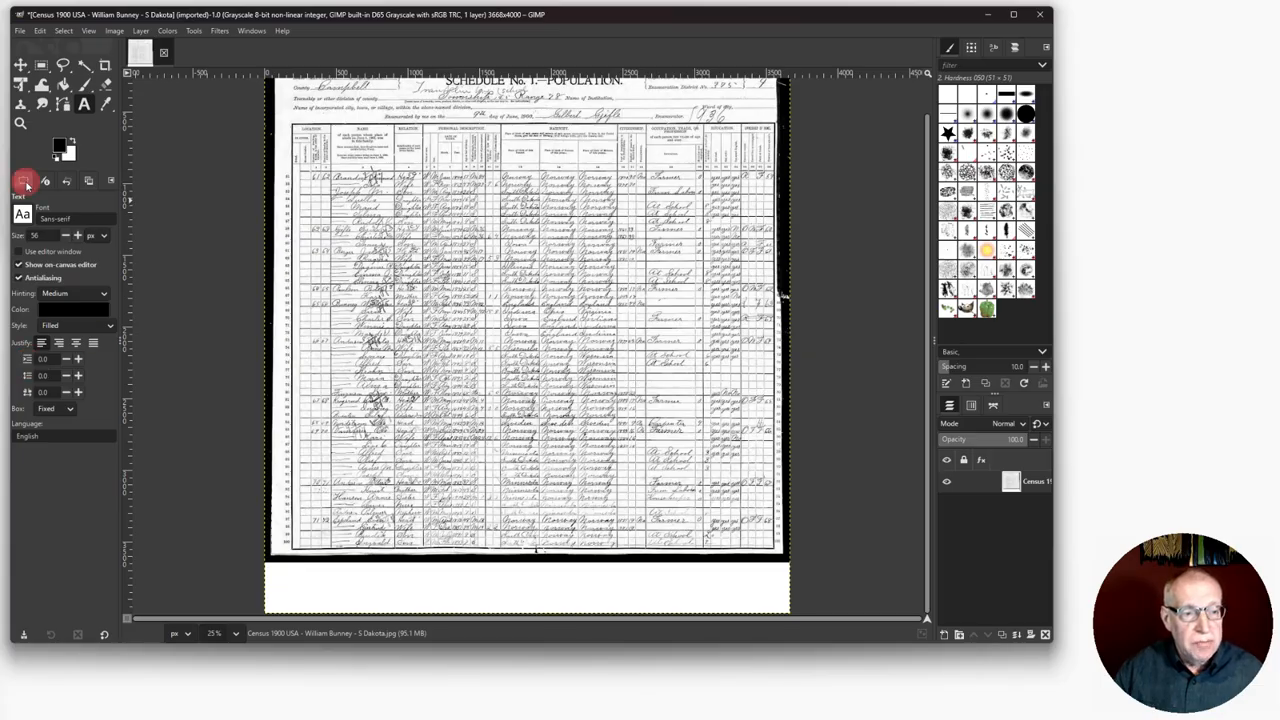
left_click(89, 181)
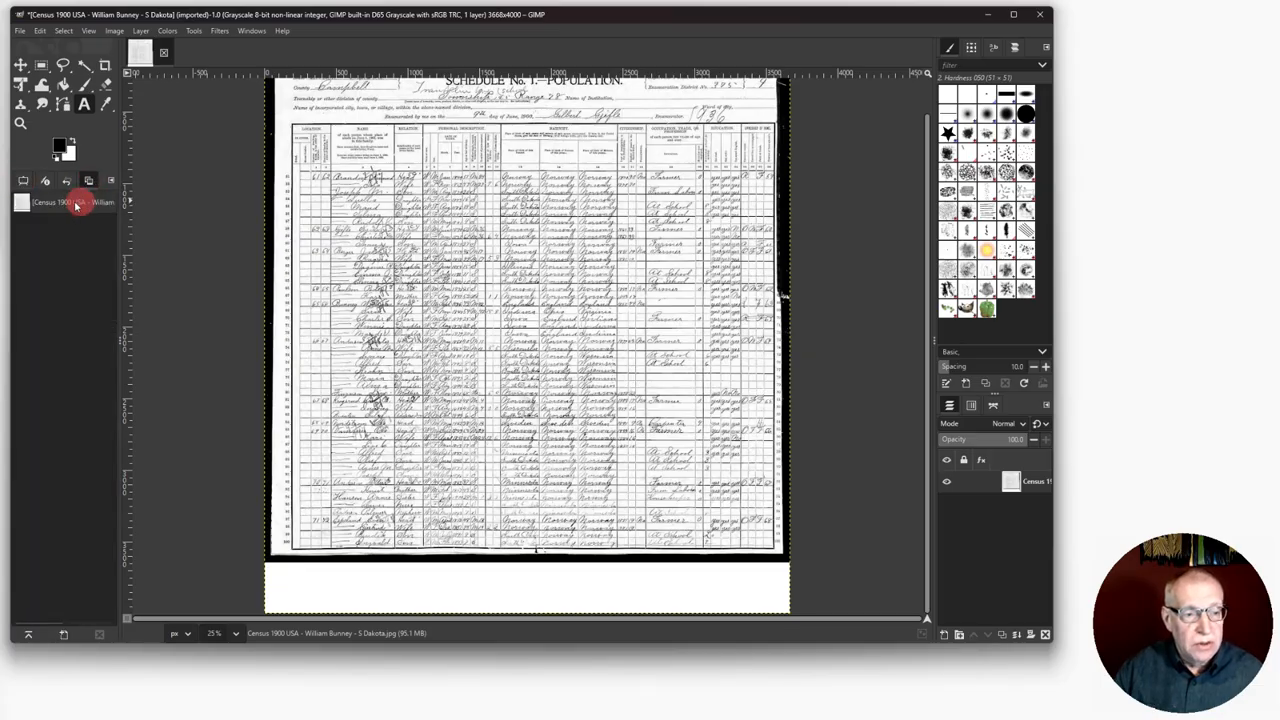
left_click(23, 180)
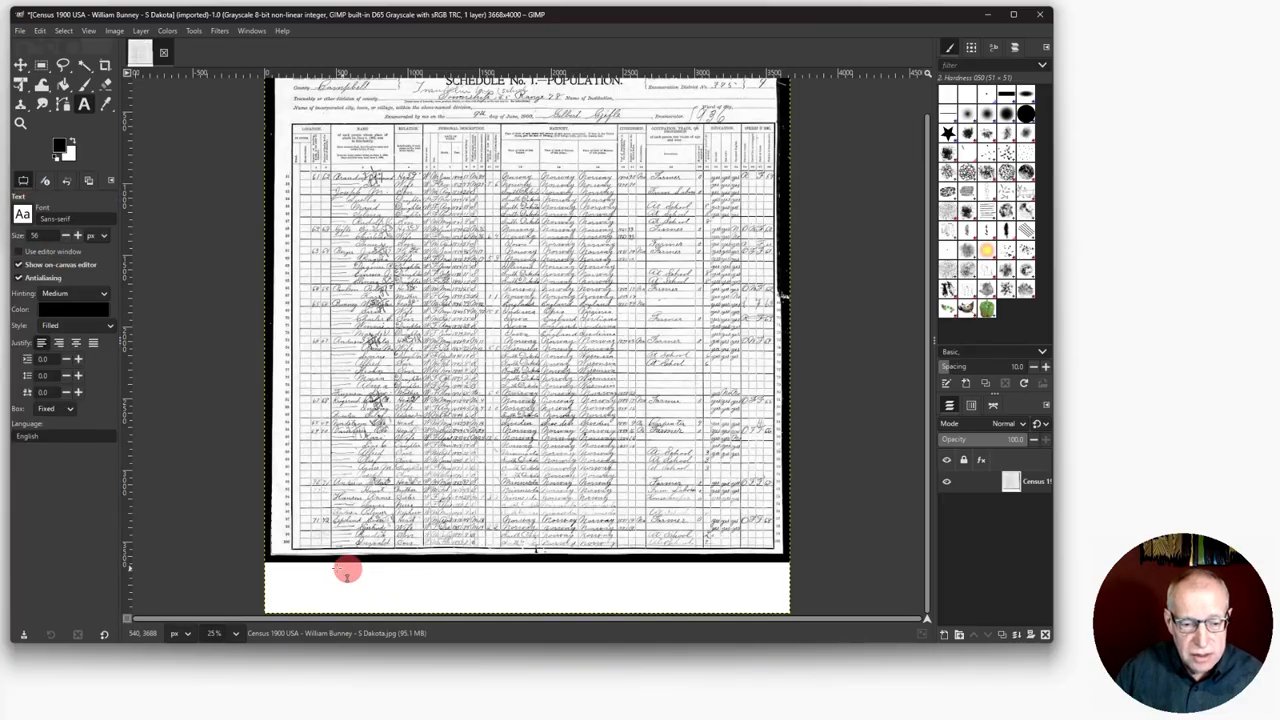
left_click_drag(267, 566, 789, 610)
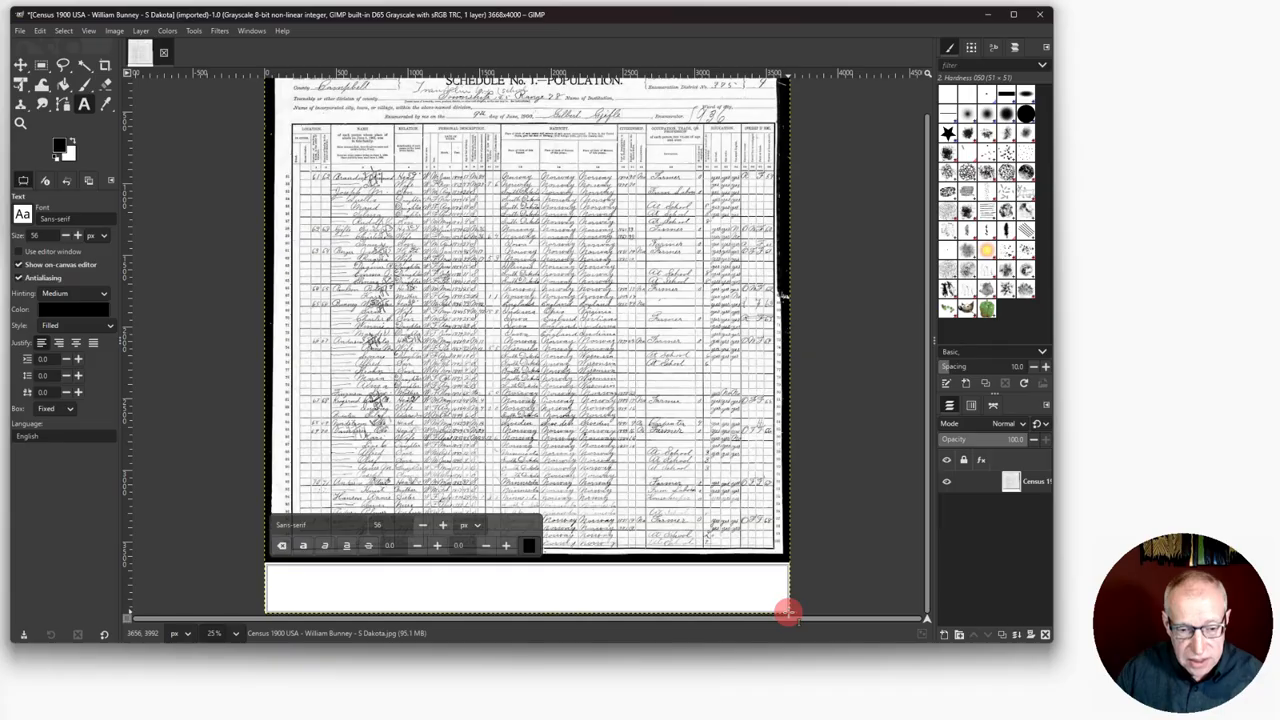
right_click(273, 570)
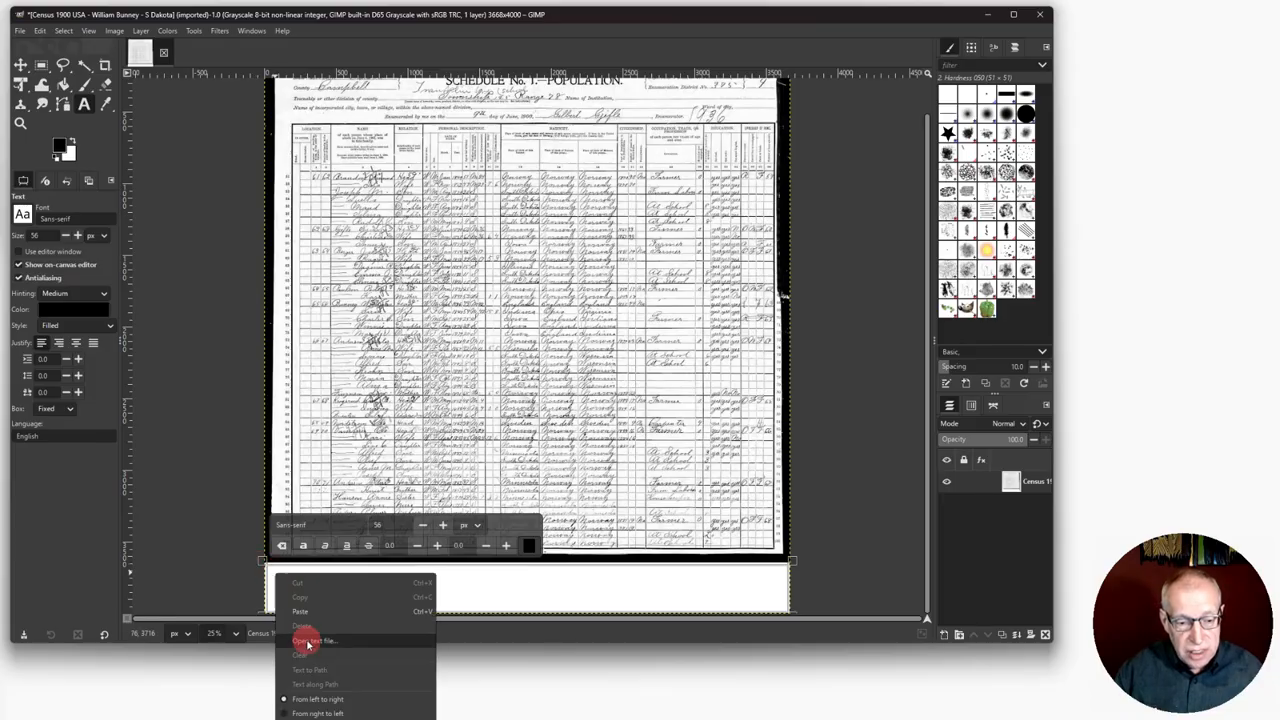
left_click(300, 611)
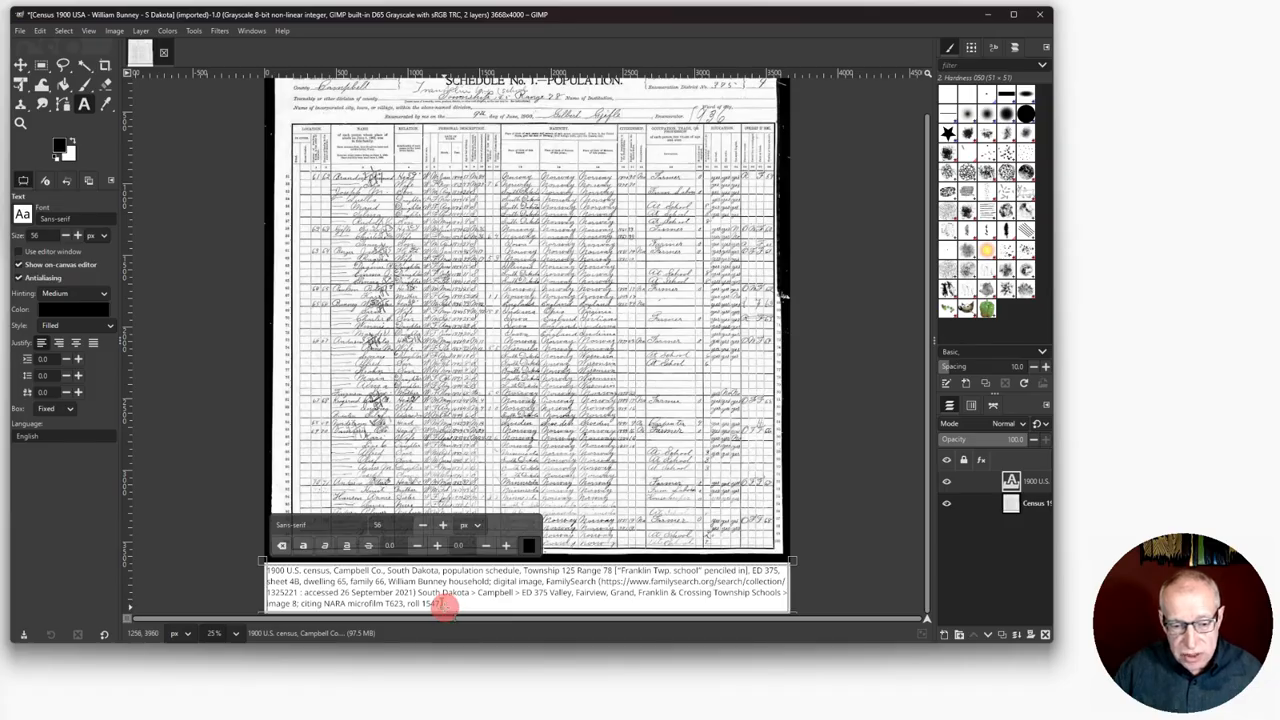
Change the font of the entire citation text to Arial Regular
left_click_drag(430, 600, 270, 572)
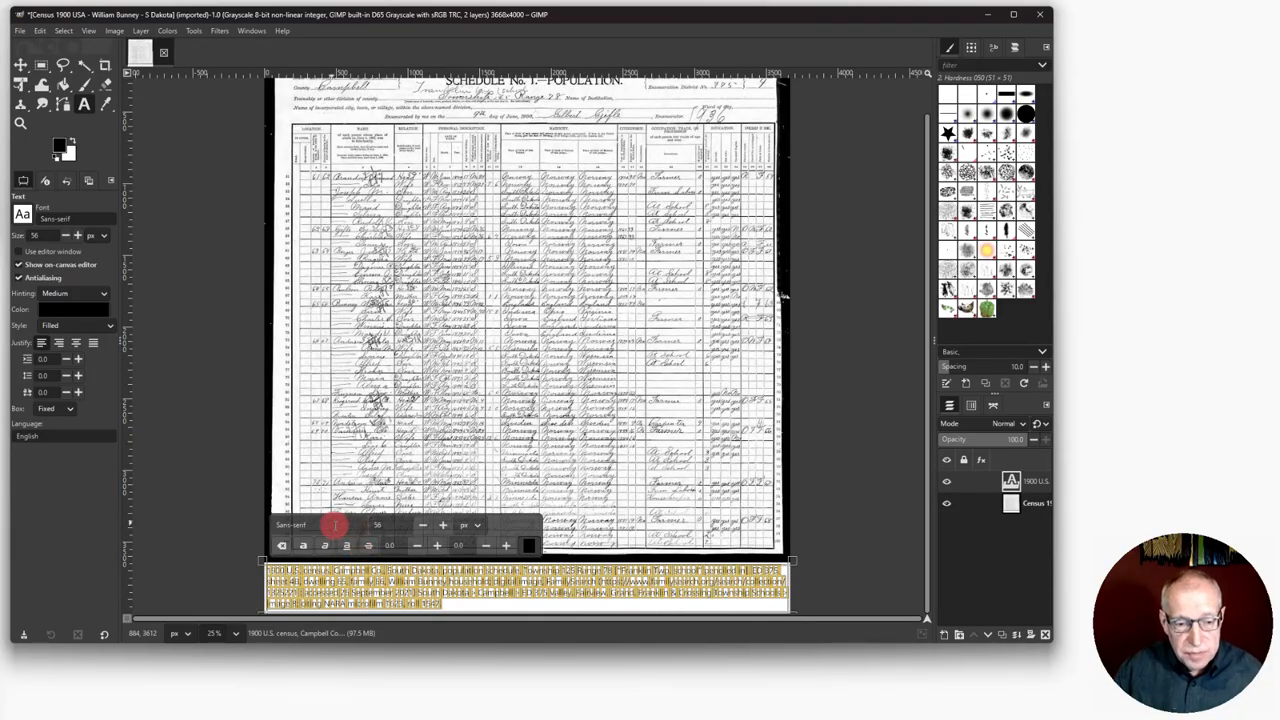
left_click_drag(335, 525, 263, 530)
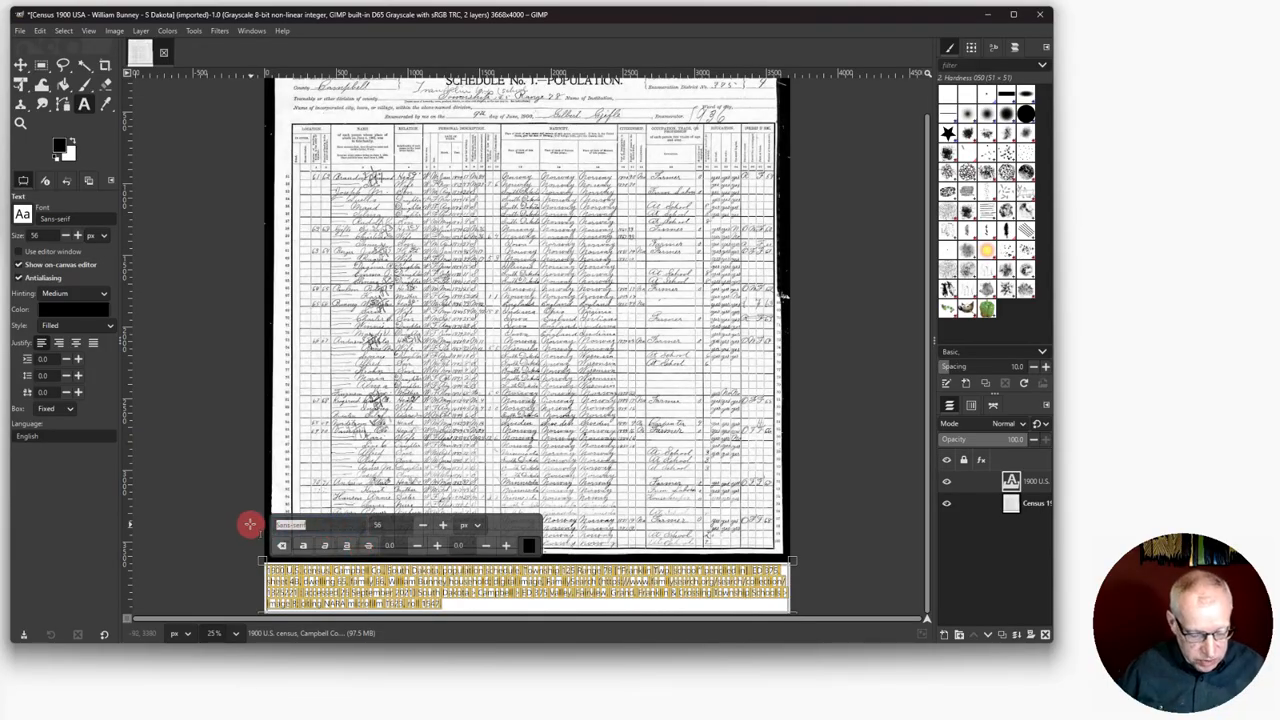
type("Arial")
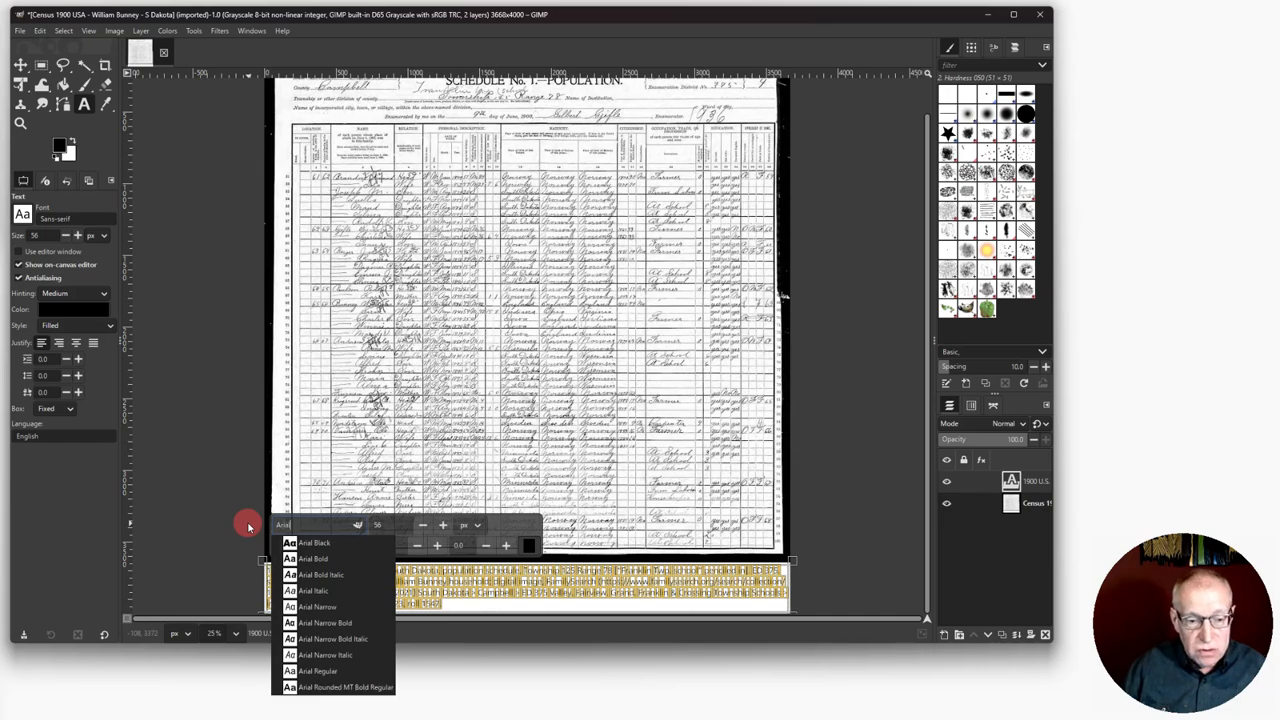
left_click(318, 674)
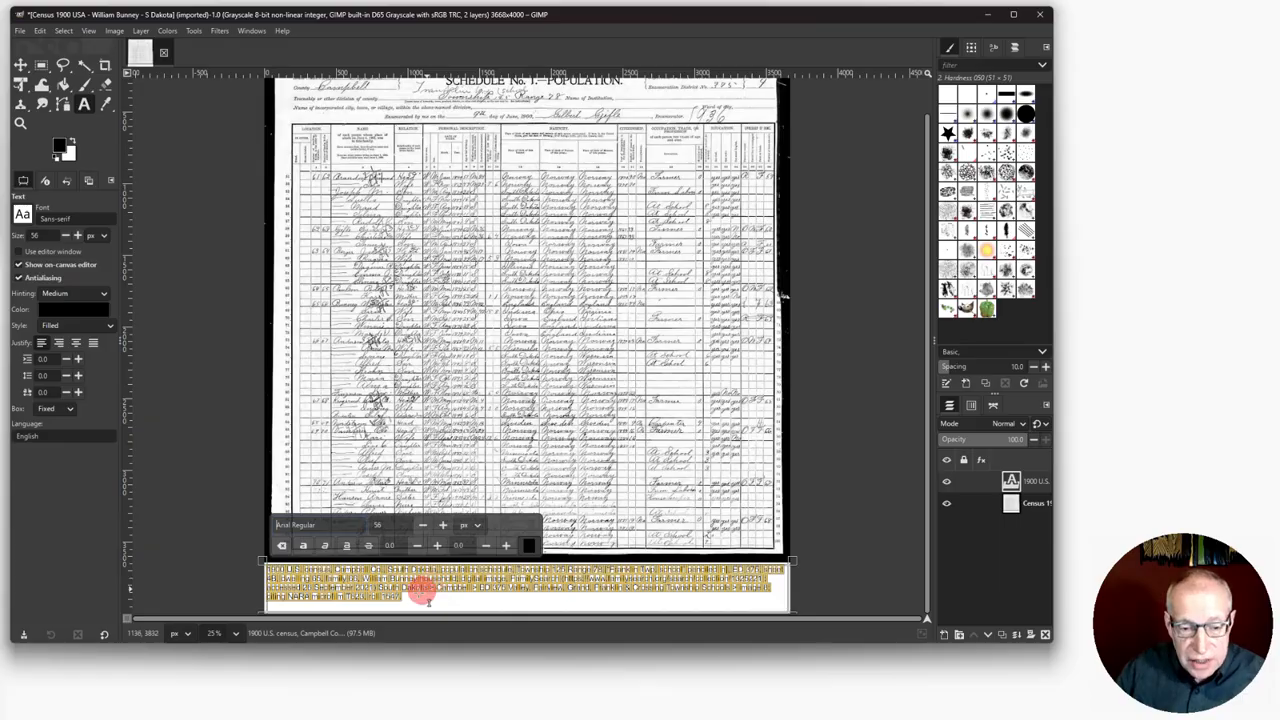
Increase the size of the whole citation text to 66 px
left_click(443, 526)
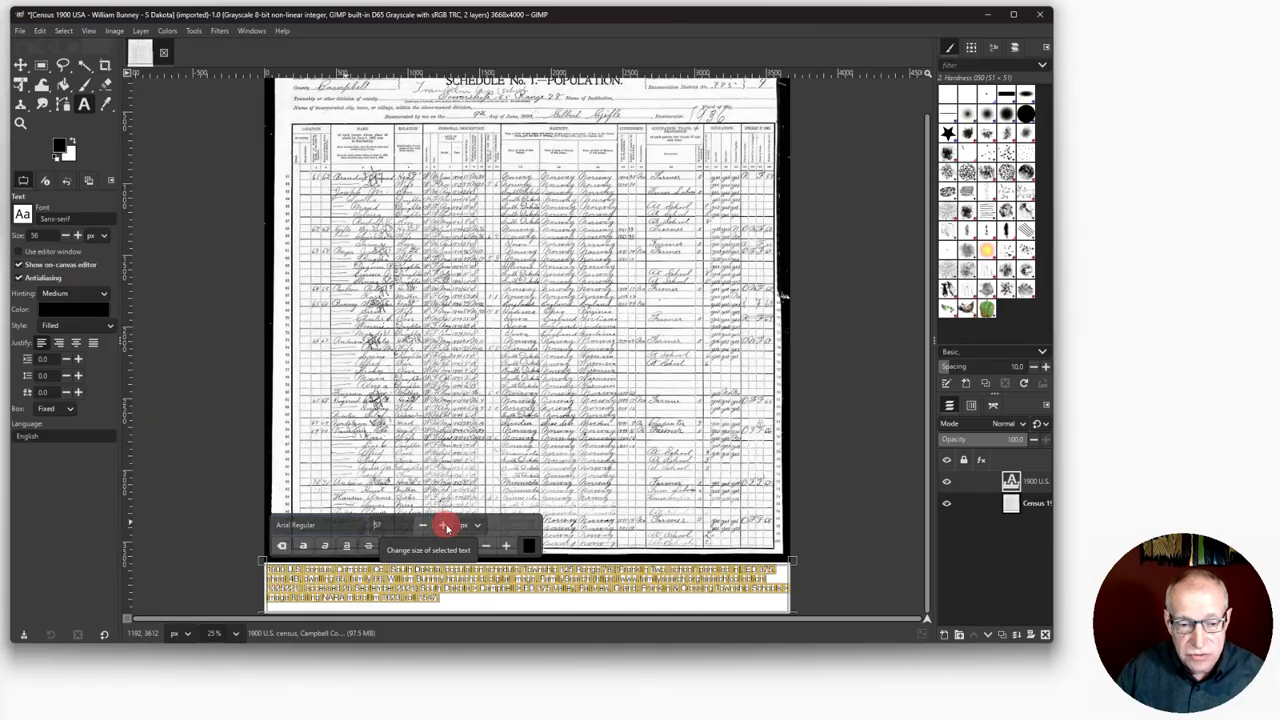
left_click(443, 526)
left_click(443, 526)
left_click(443, 526)
left_click(443, 526)
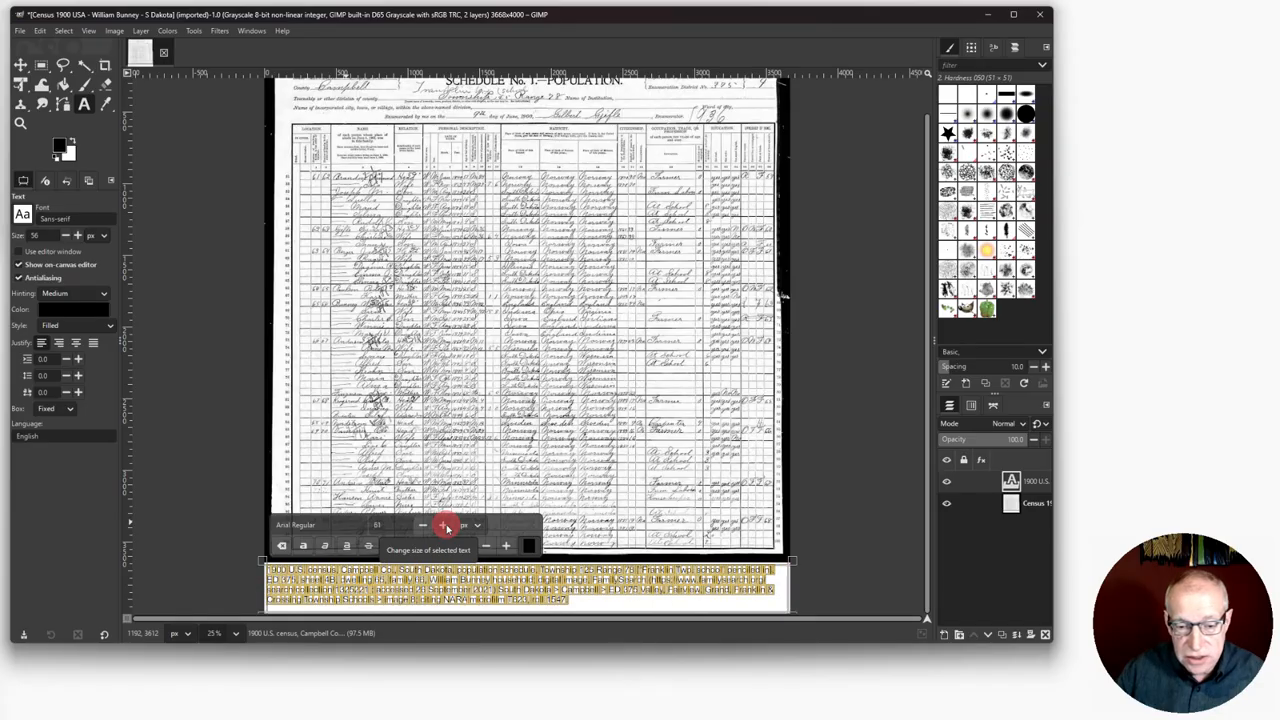
left_click(443, 526)
left_click(443, 526)
left_click(443, 526)
left_click(443, 526)
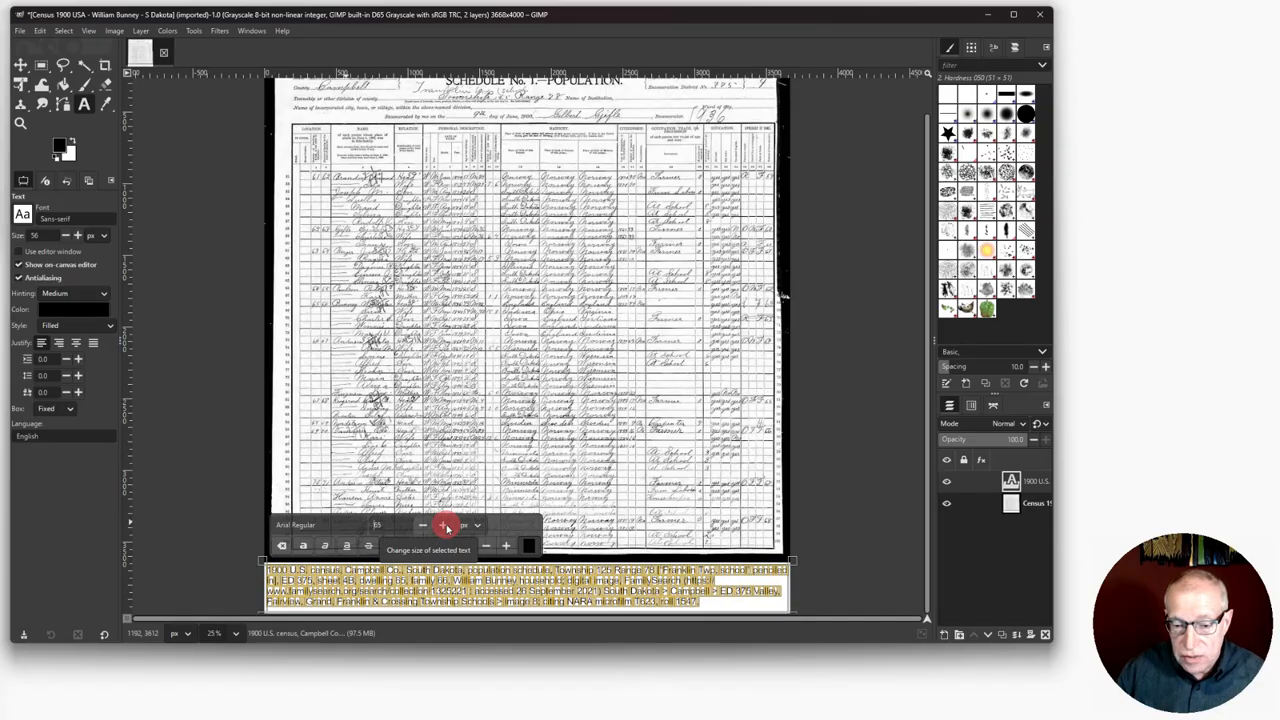
left_click(443, 526)
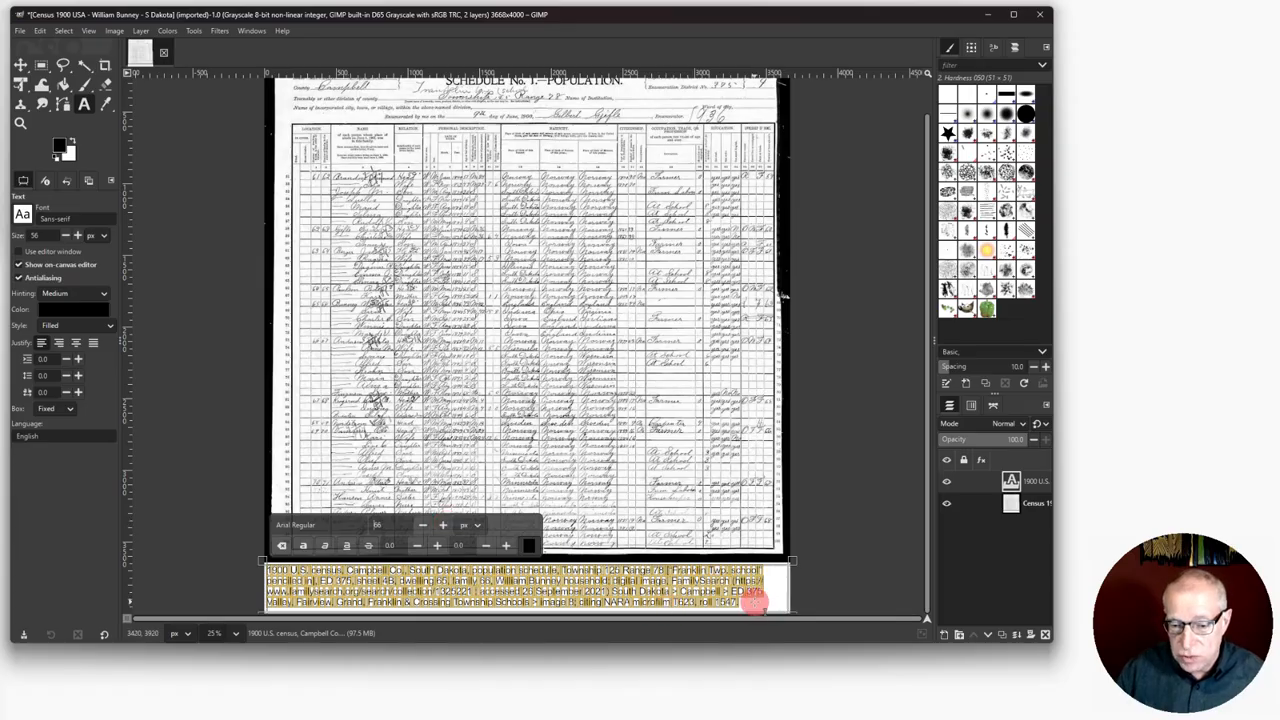
Add a period at the end of the citation and italicize the word FamilySearch
left_click(763, 599)
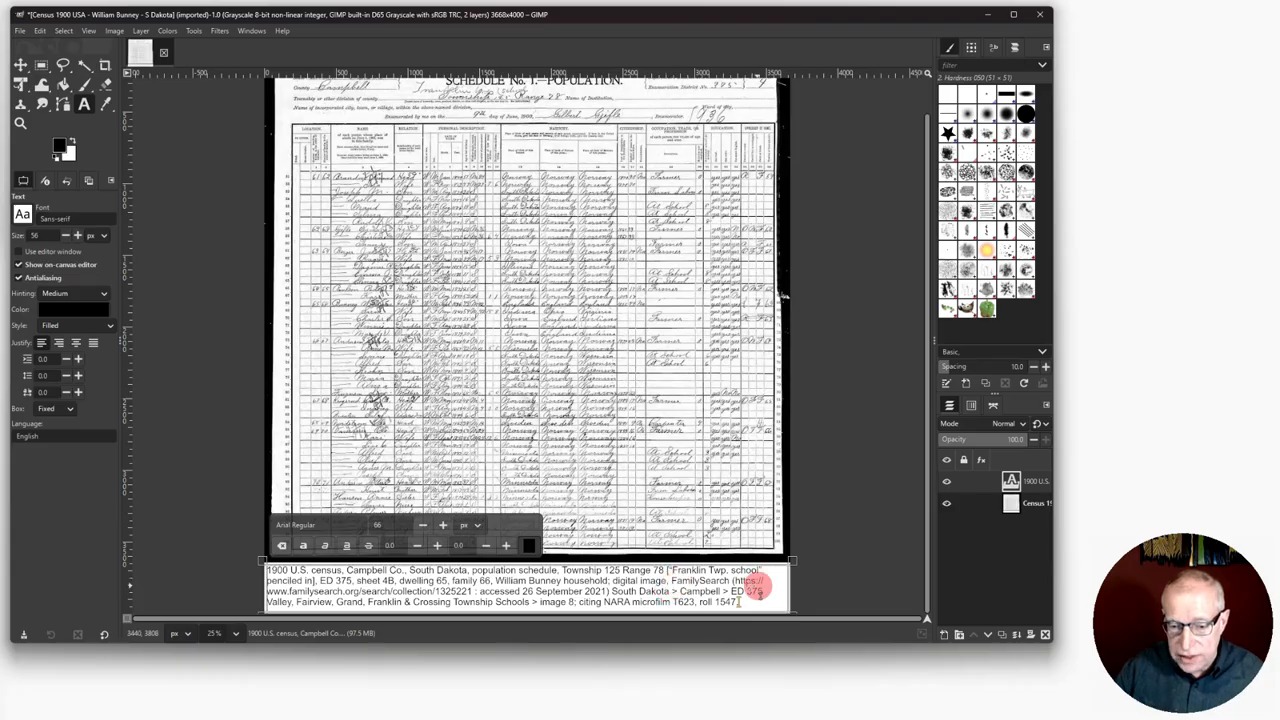
type(".")
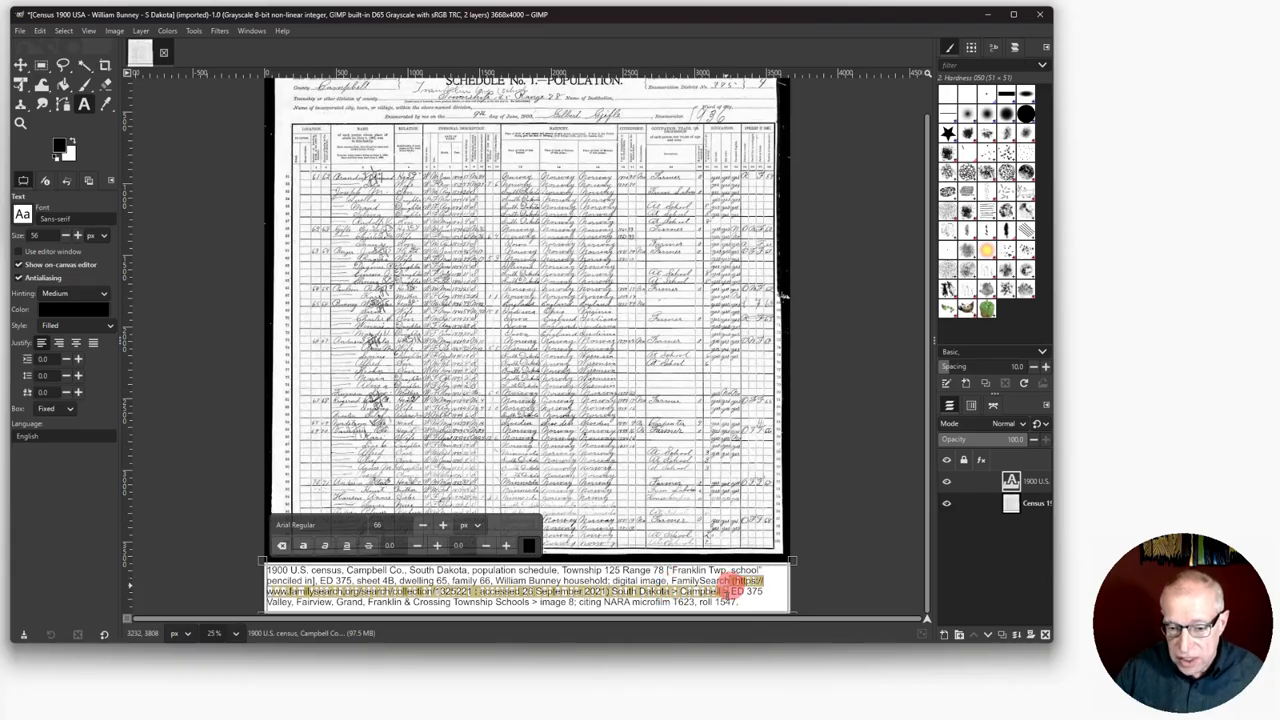
left_click_drag(690, 576, 673, 579)
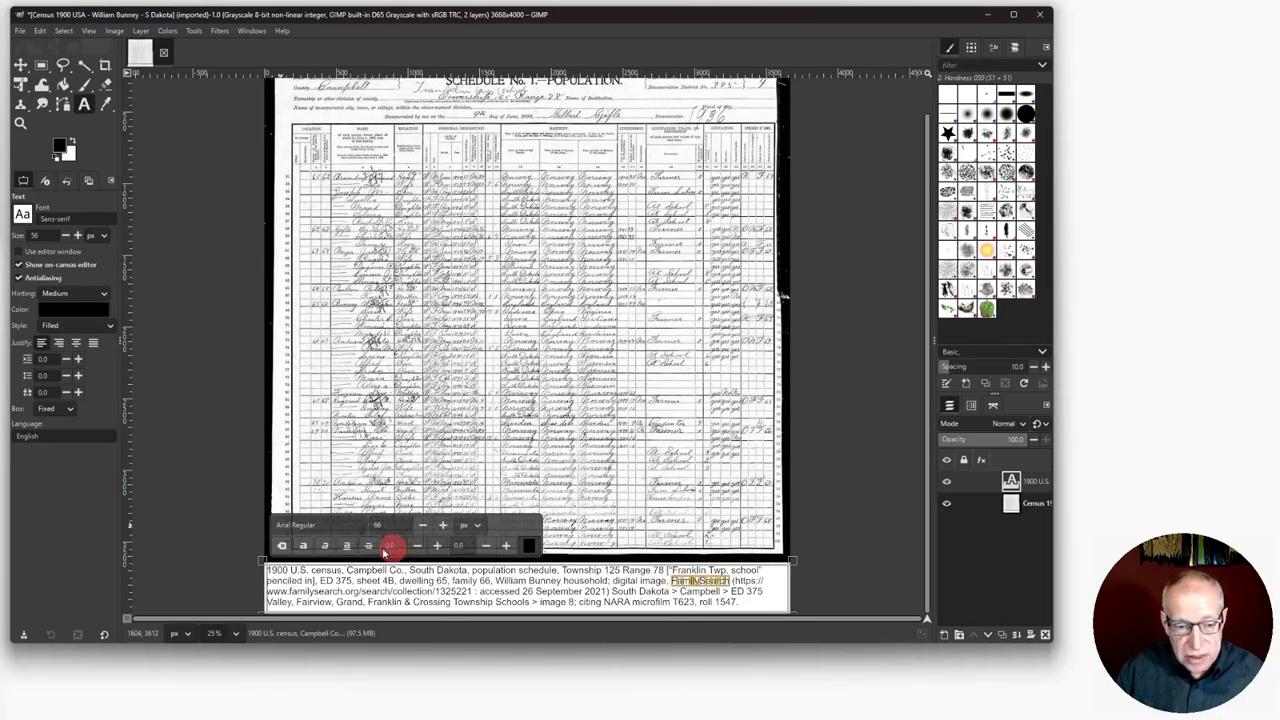
left_click(326, 546)
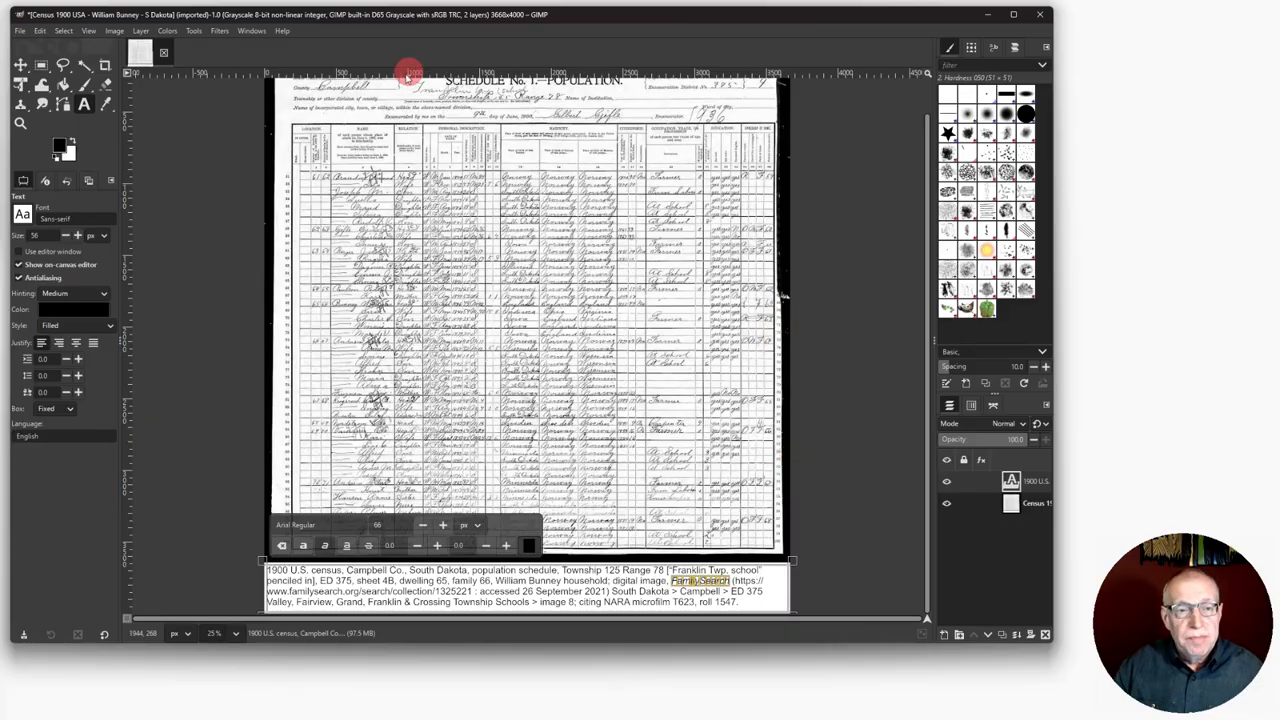
Export the annotated census as a JPEG image, replacing the existing GIMP Annotation census JPG in the Annotation Example folder
left_click(18, 32)
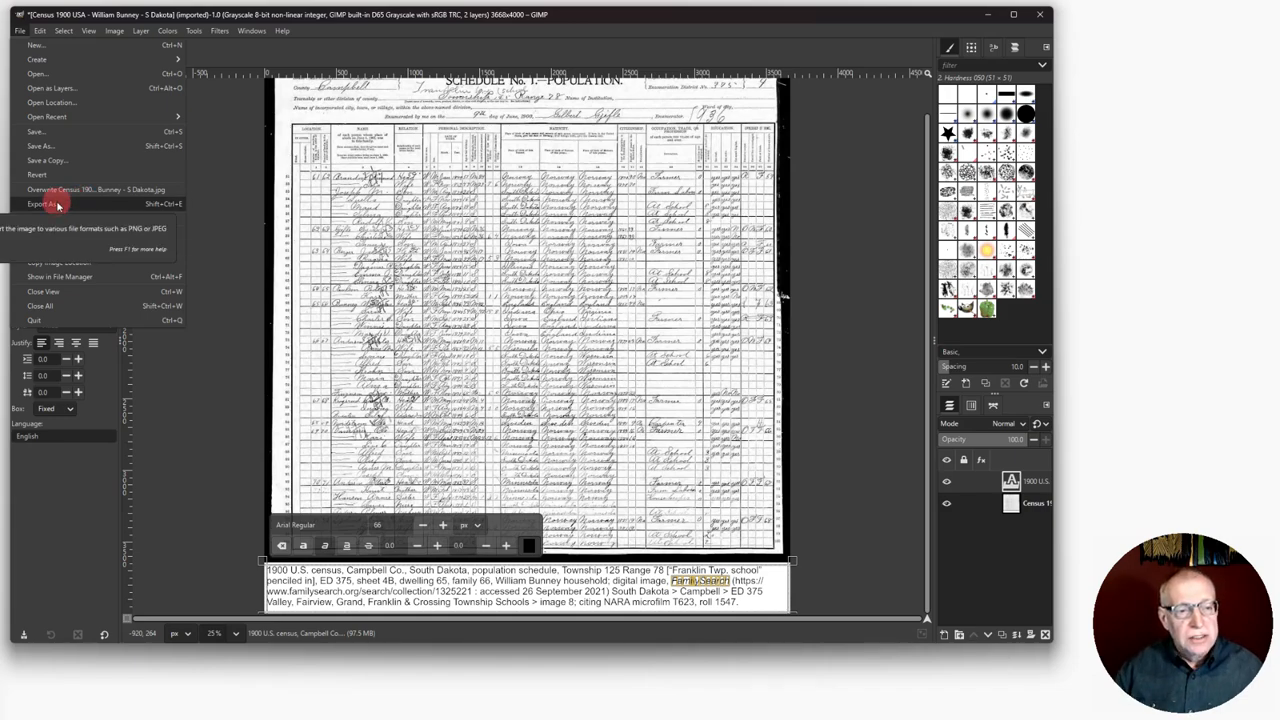
left_click(57, 206)
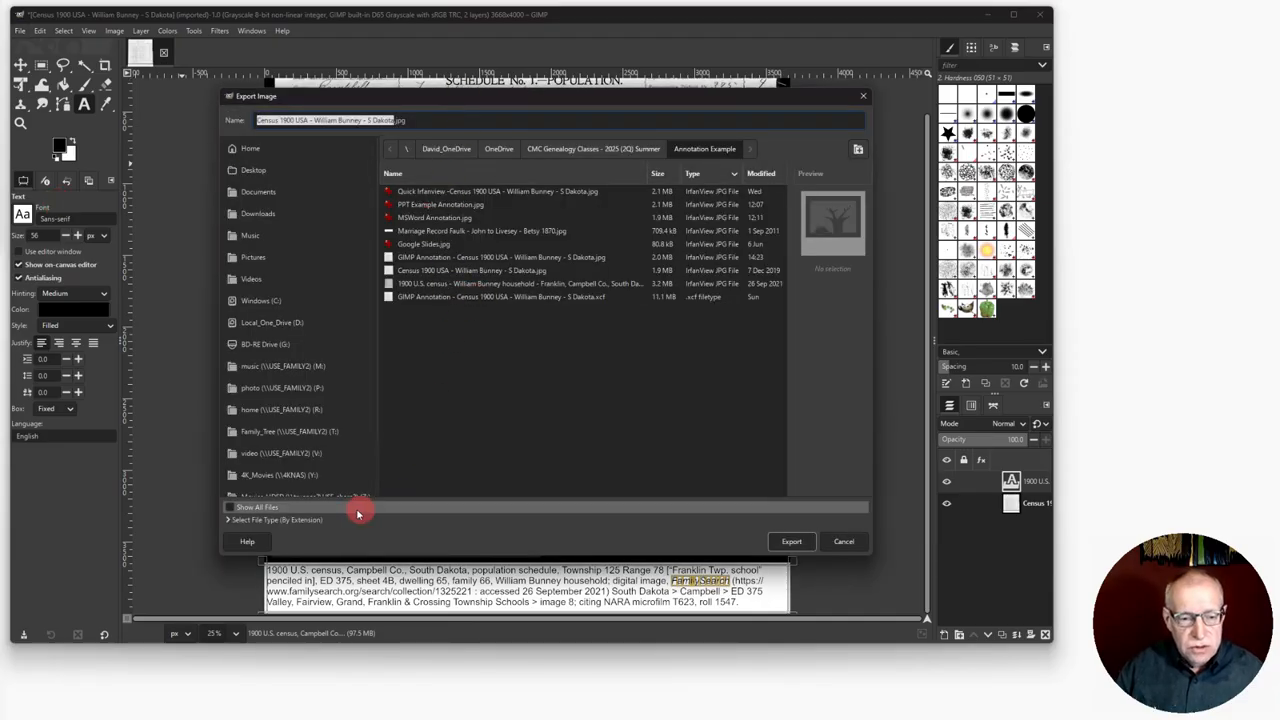
left_click(244, 521)
scroll(284, 482, "down", 8)
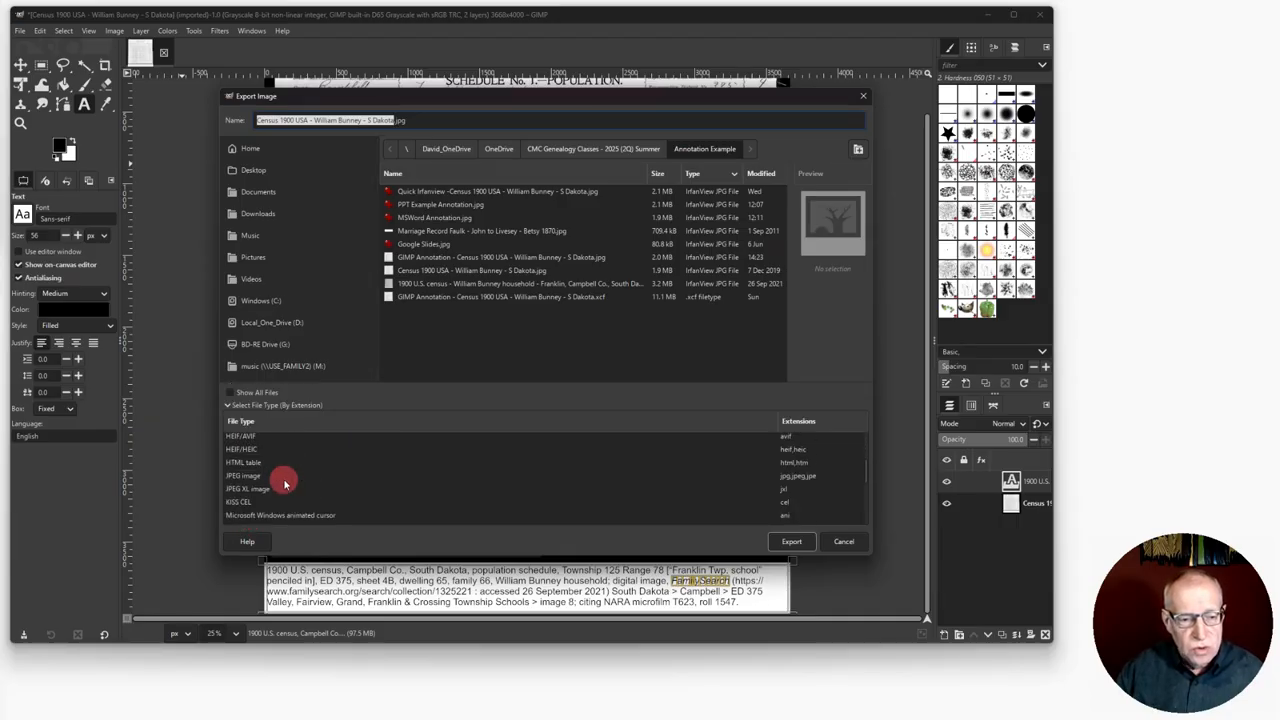
left_click(240, 478)
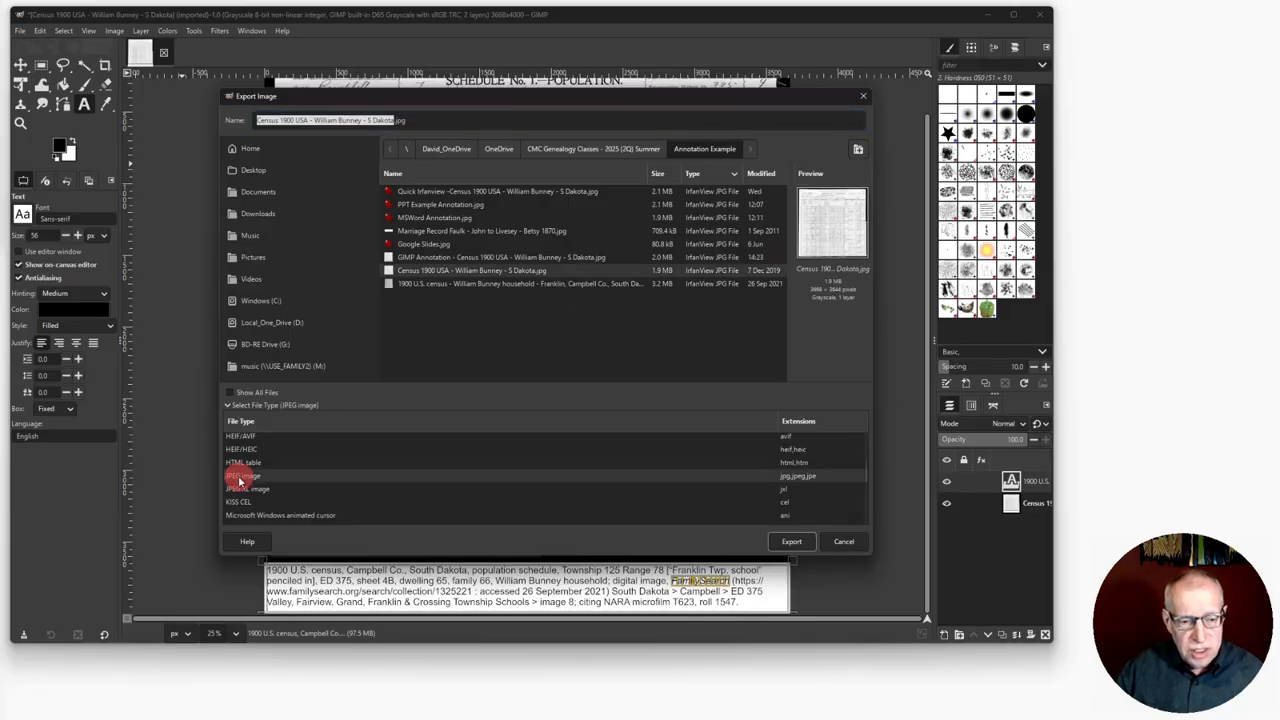
left_click(795, 542)
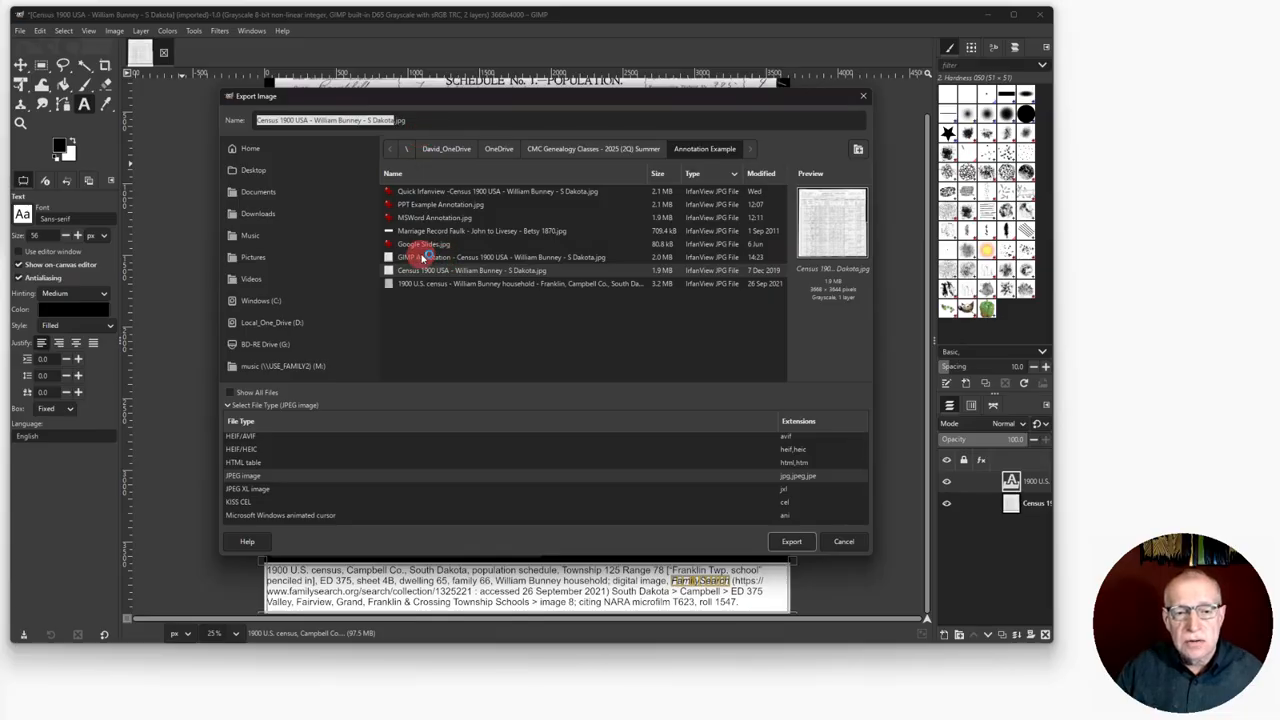
left_click(423, 257)
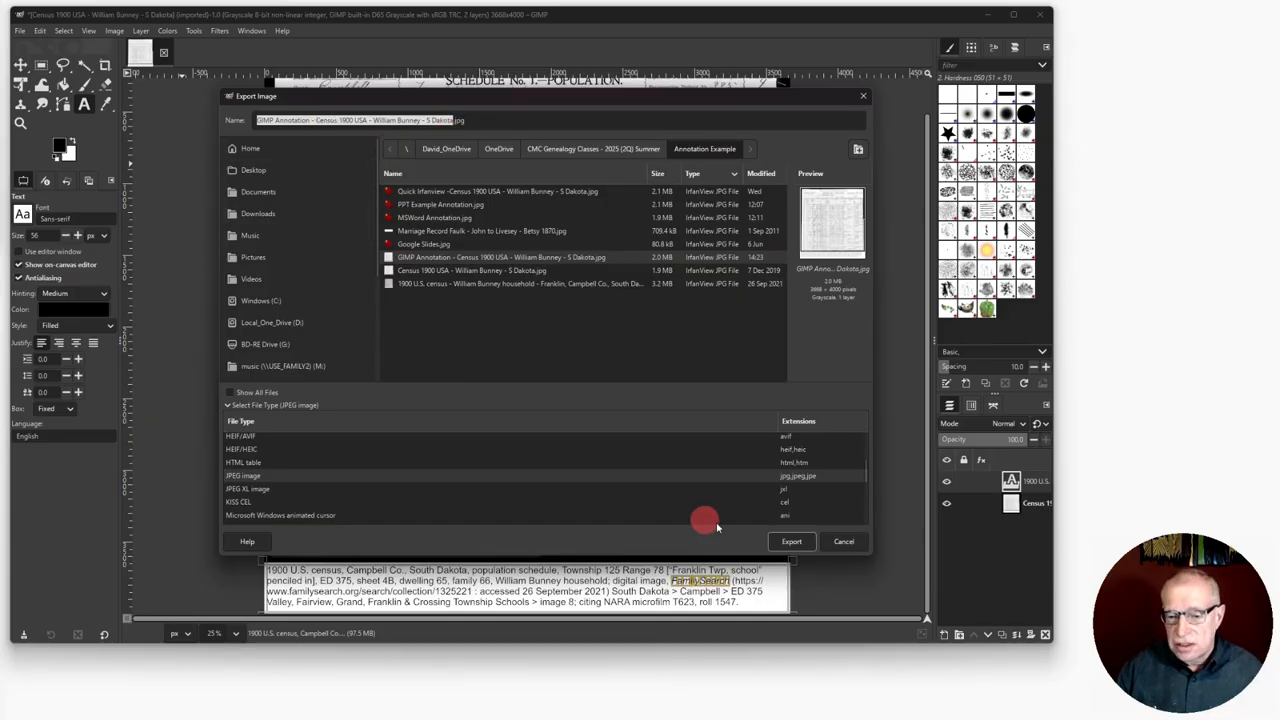
left_click(790, 542)
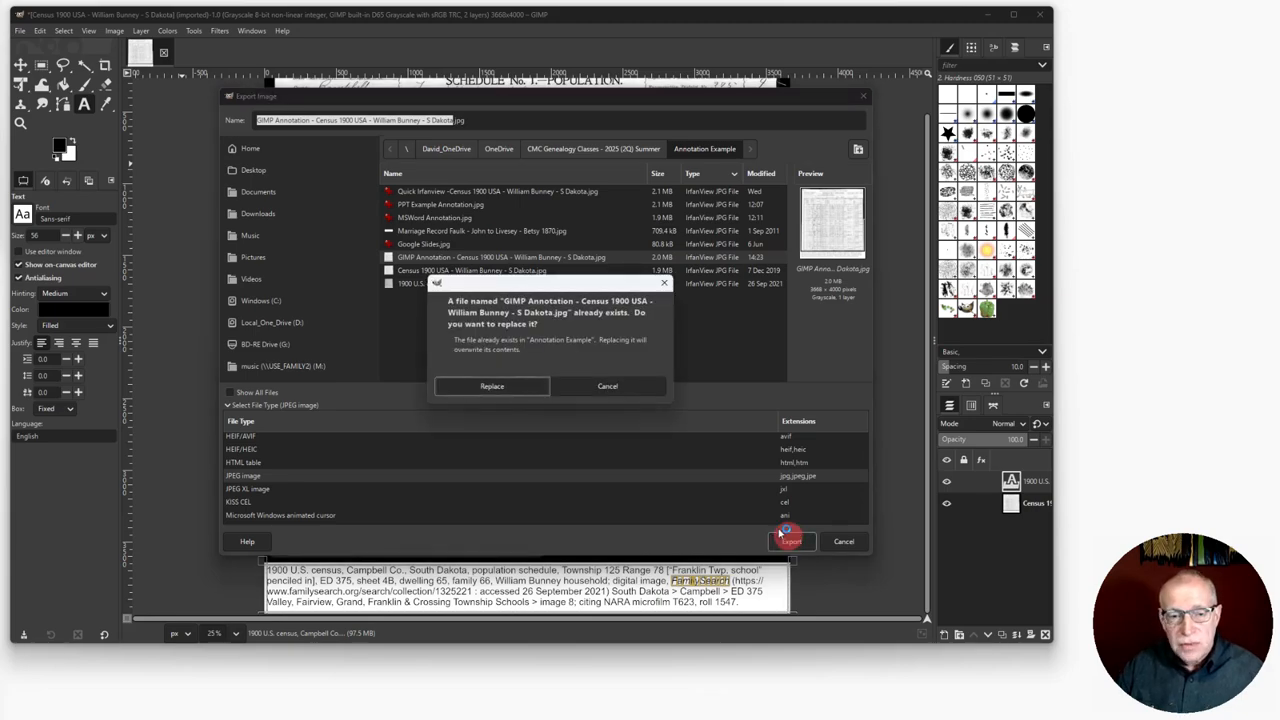
left_click(500, 386)
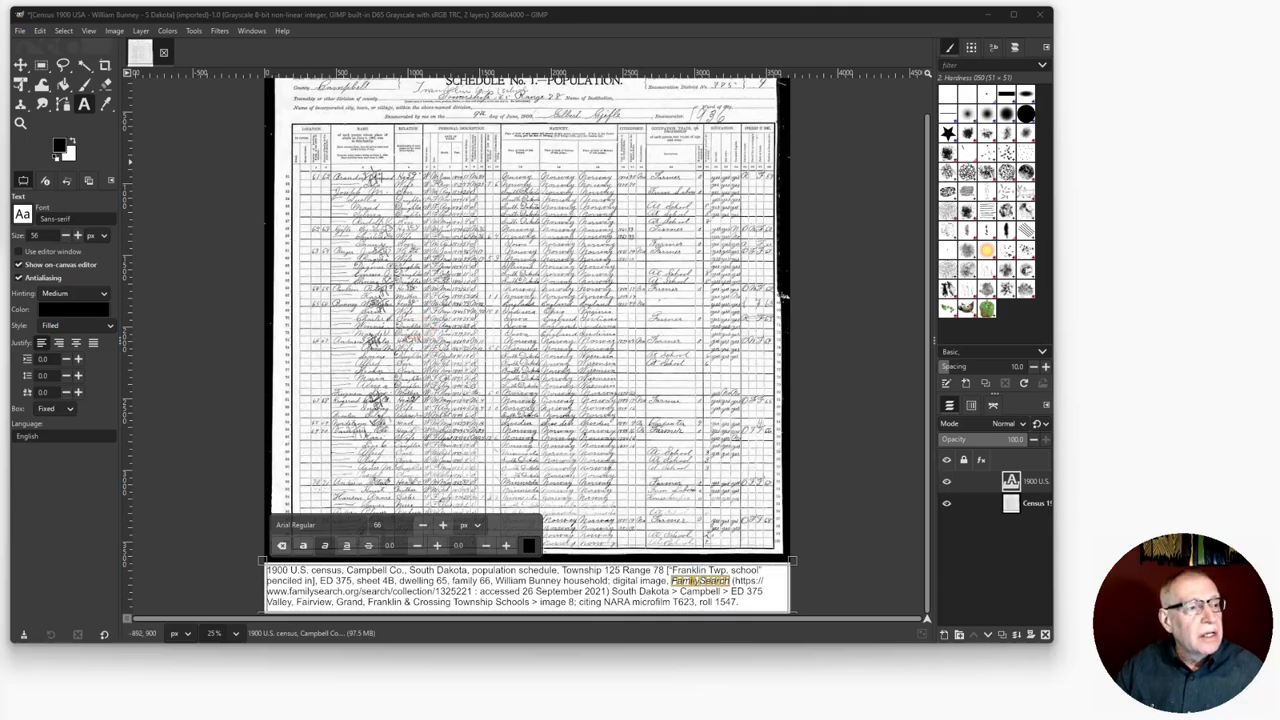
Complete the JPEG export of the annotated census using the quality settings from the original image
left_click_drag(2, 66, 575, 140)
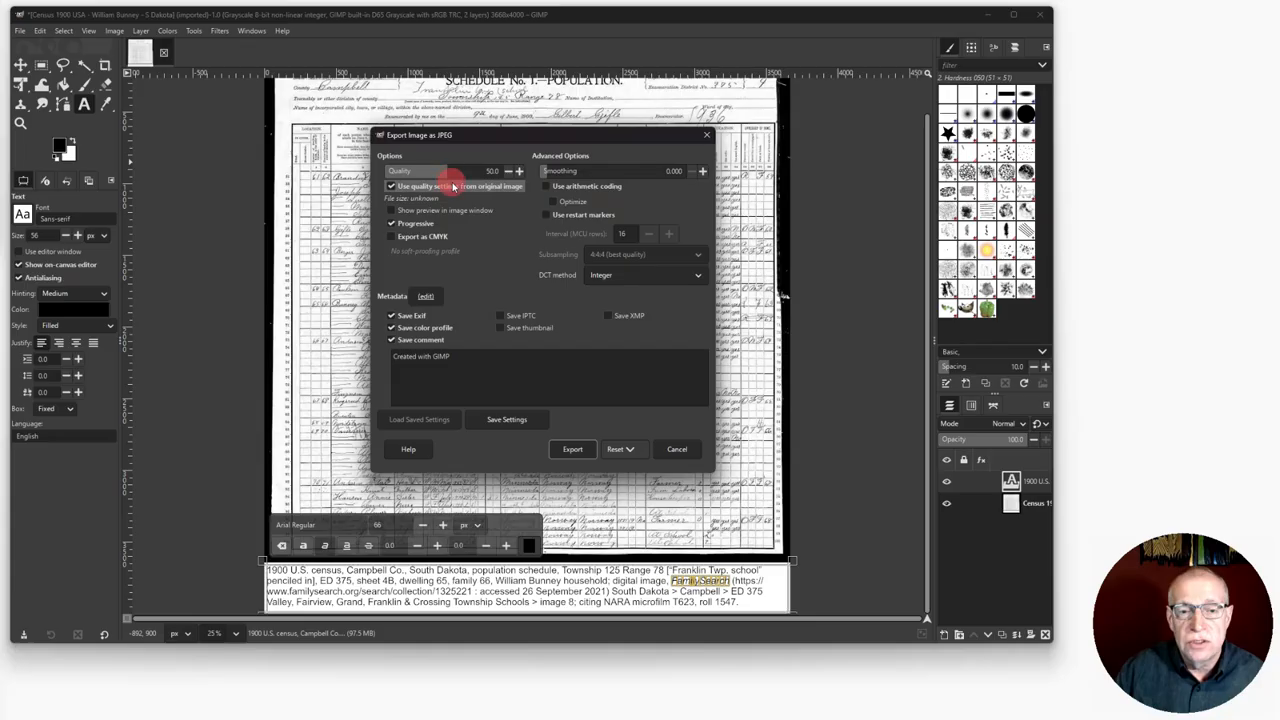
left_click(391, 187)
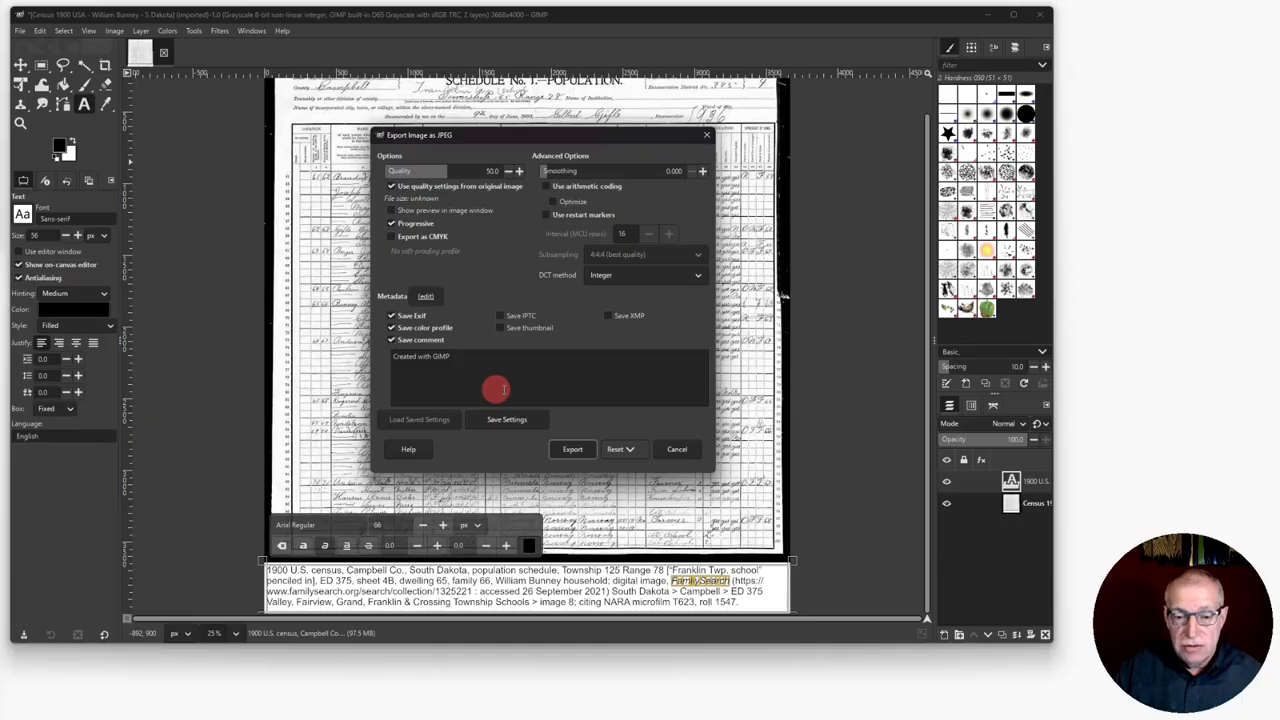
left_click(567, 451)
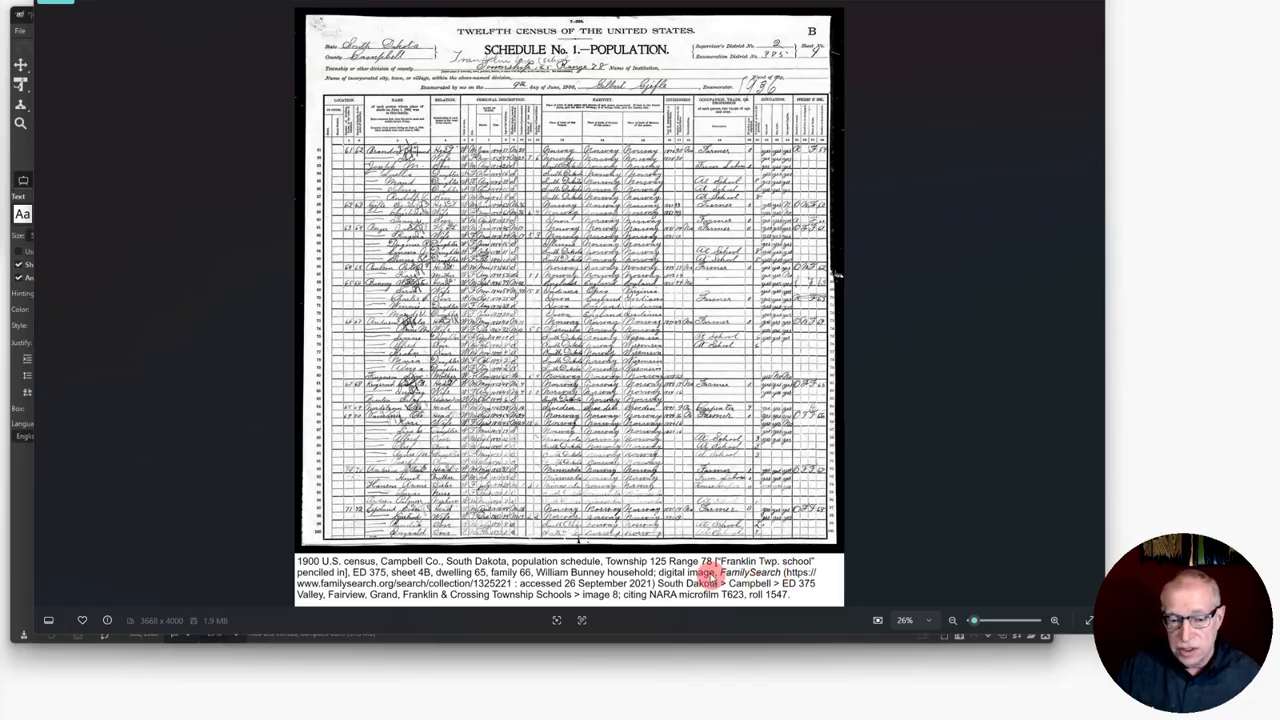
Inspect the exported census JPEG in the image viewer, checking the handwriting up close and the citation below the page
scroll(549, 443, "up", 5)
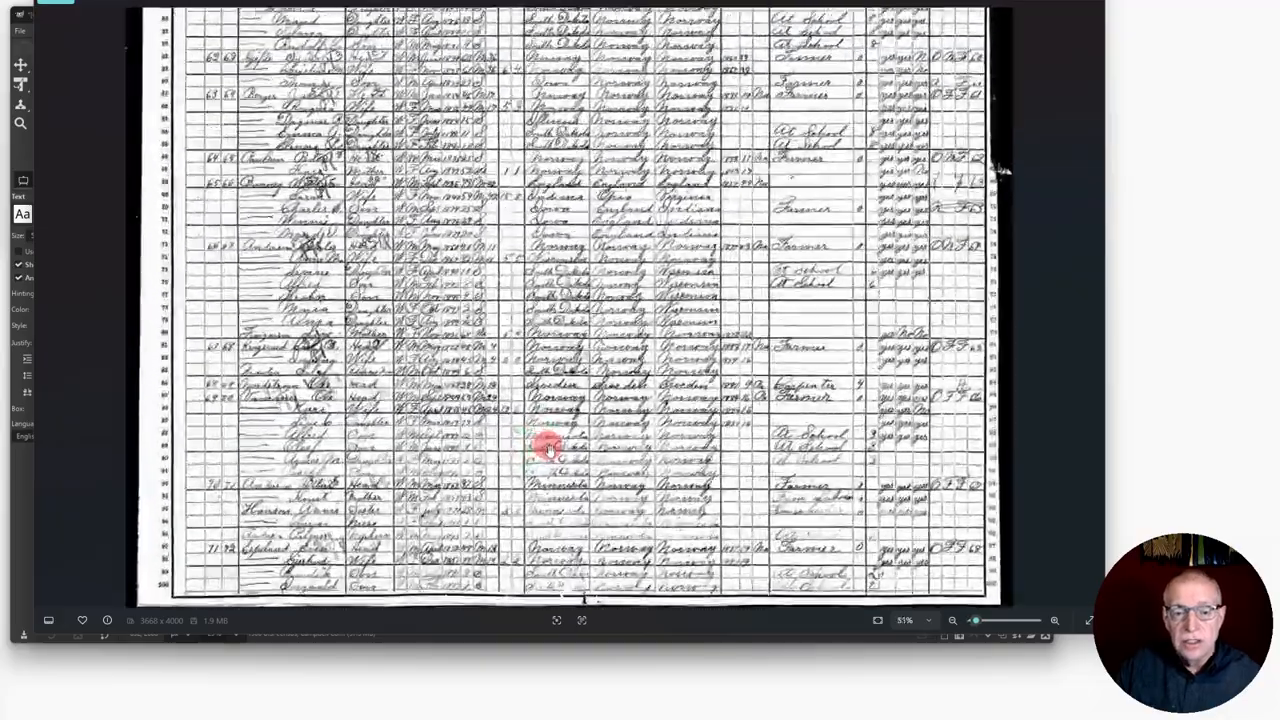
scroll(555, 368, "up", 8)
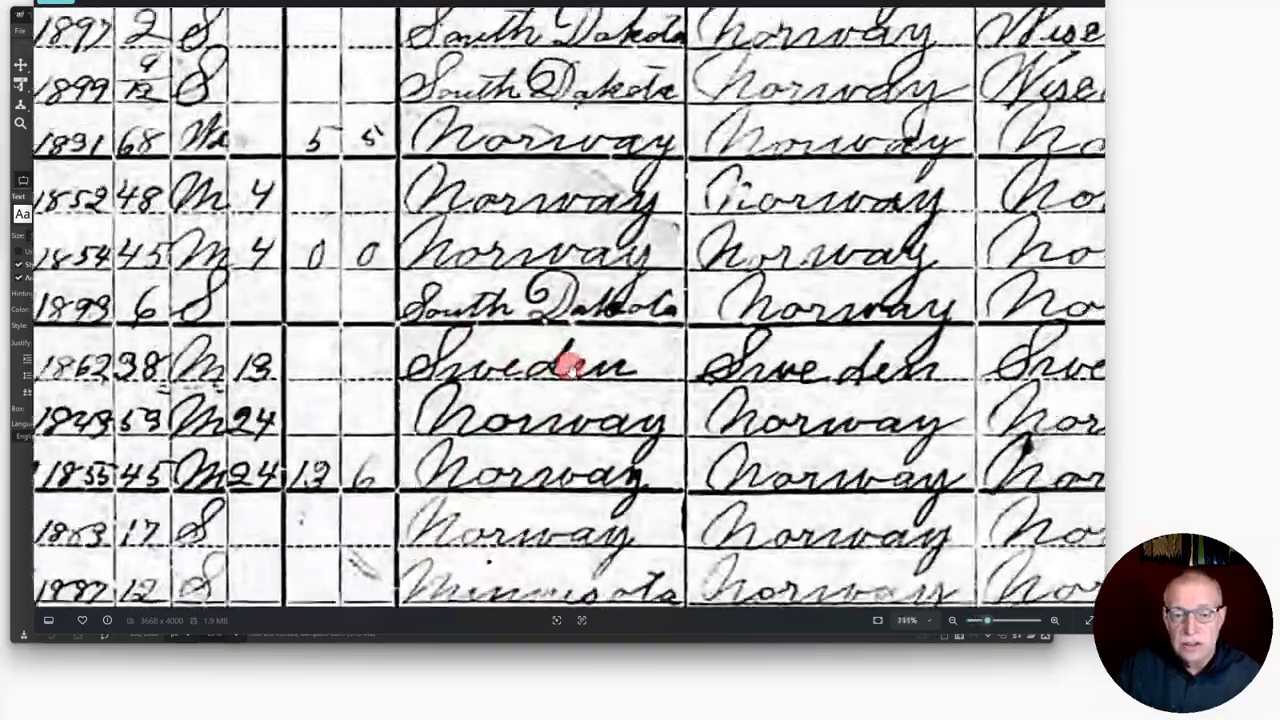
scroll(567, 368, "down", 12)
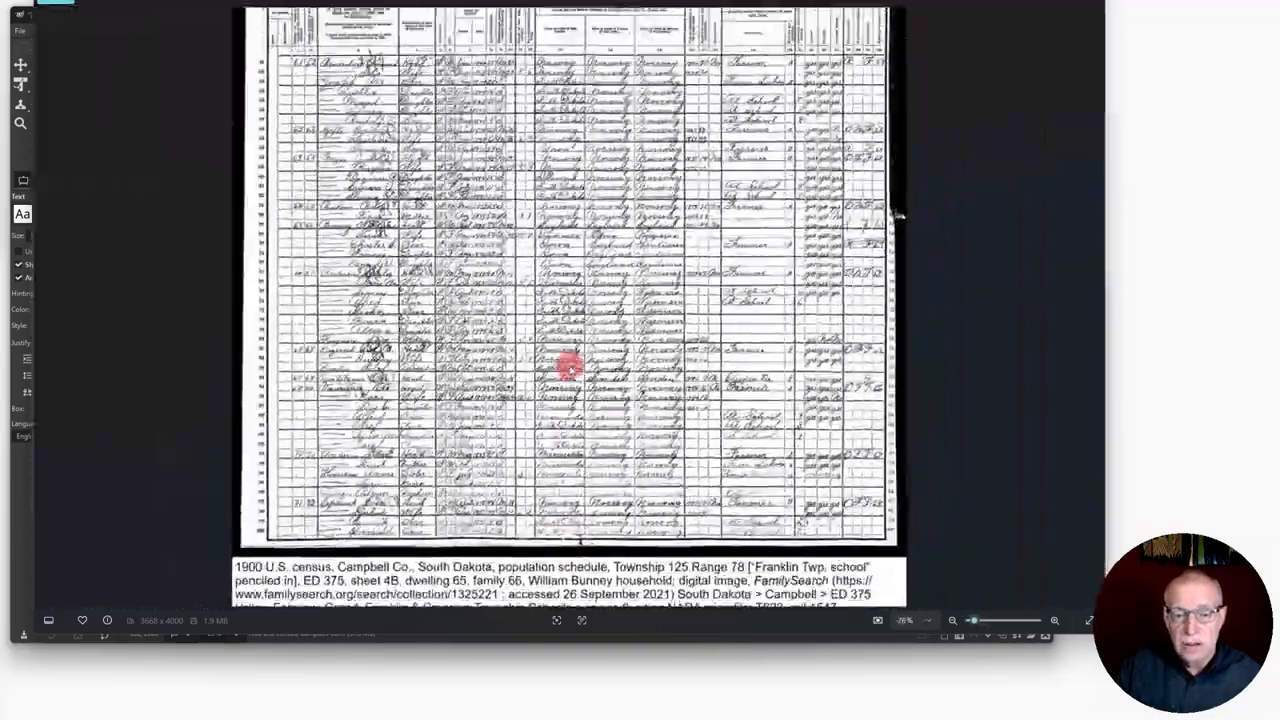